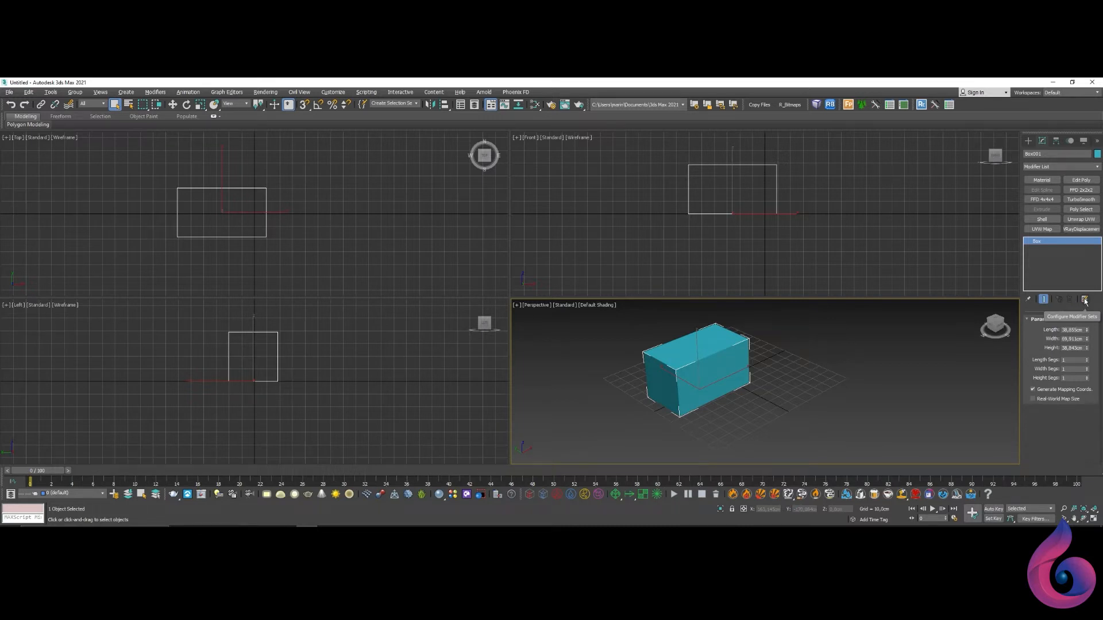
# Step: Open the modifier set configuration and raise the total number of buttons to 13
pyautogui.click(1084, 300)
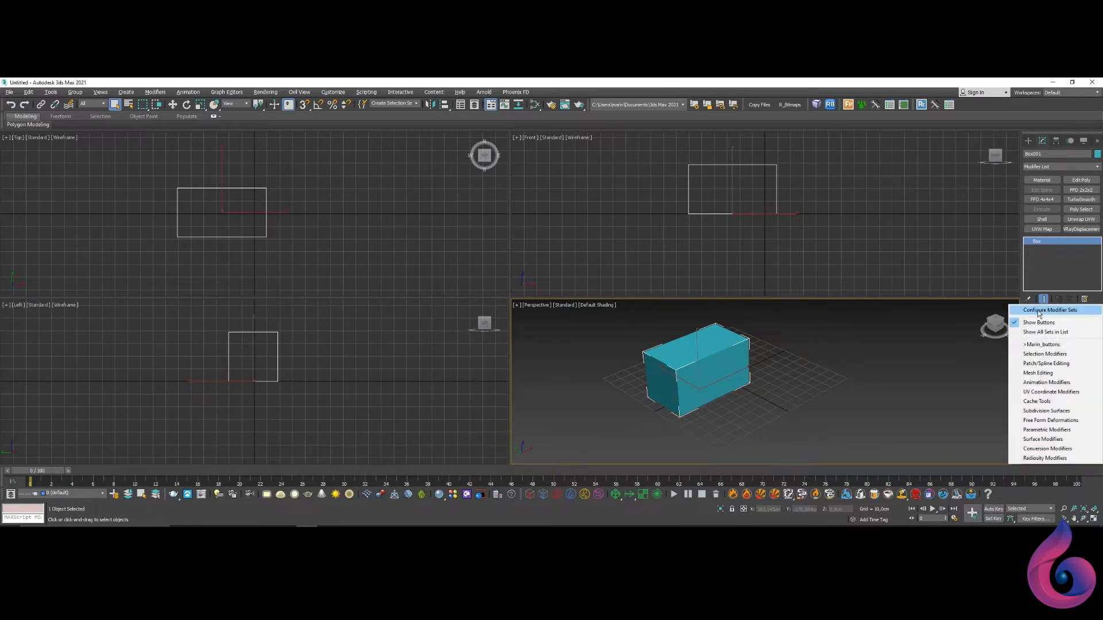
pyautogui.click(1059, 311)
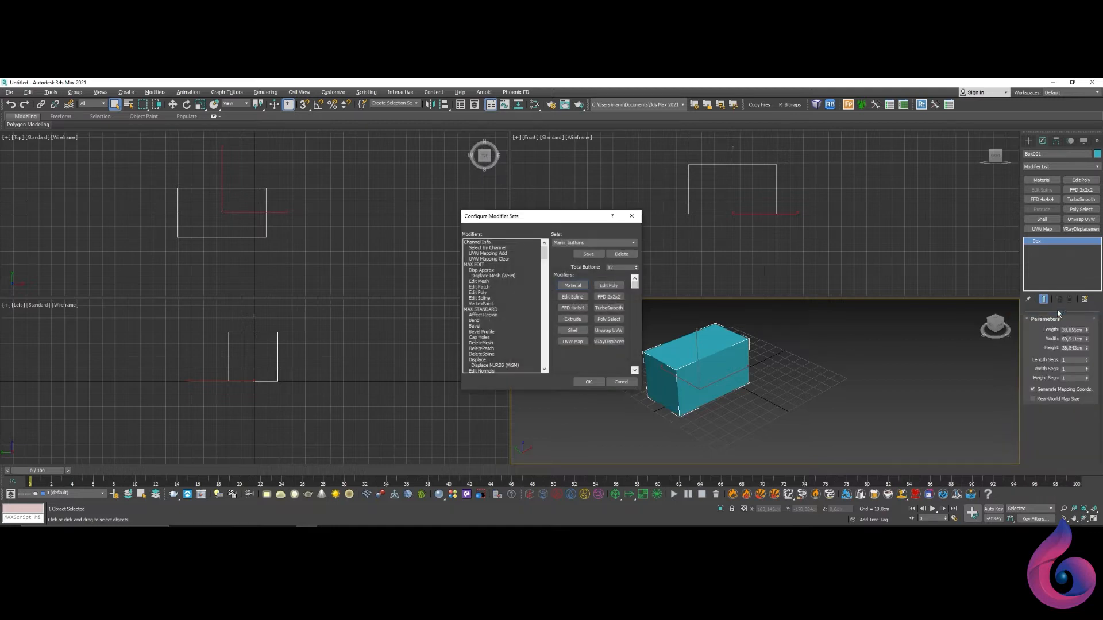
pyautogui.moveTo(537, 216); pyautogui.dragTo(589, 204)
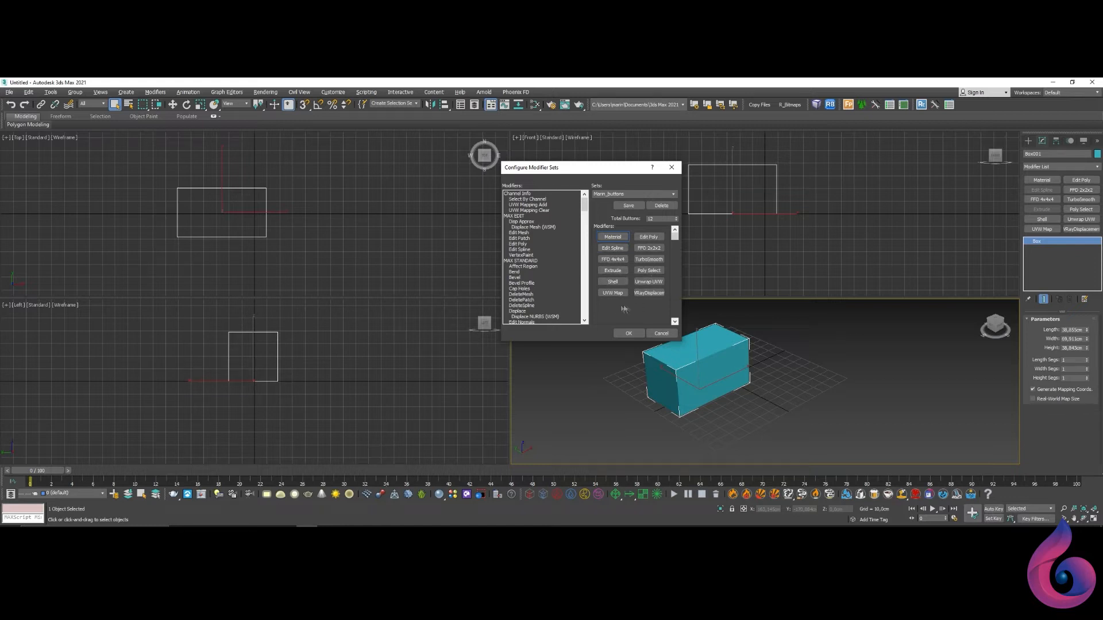
pyautogui.click(677, 216)
# Step: Assign the Symmetry modifier to the empty button and accept the modifier set
pyautogui.click(524, 239)
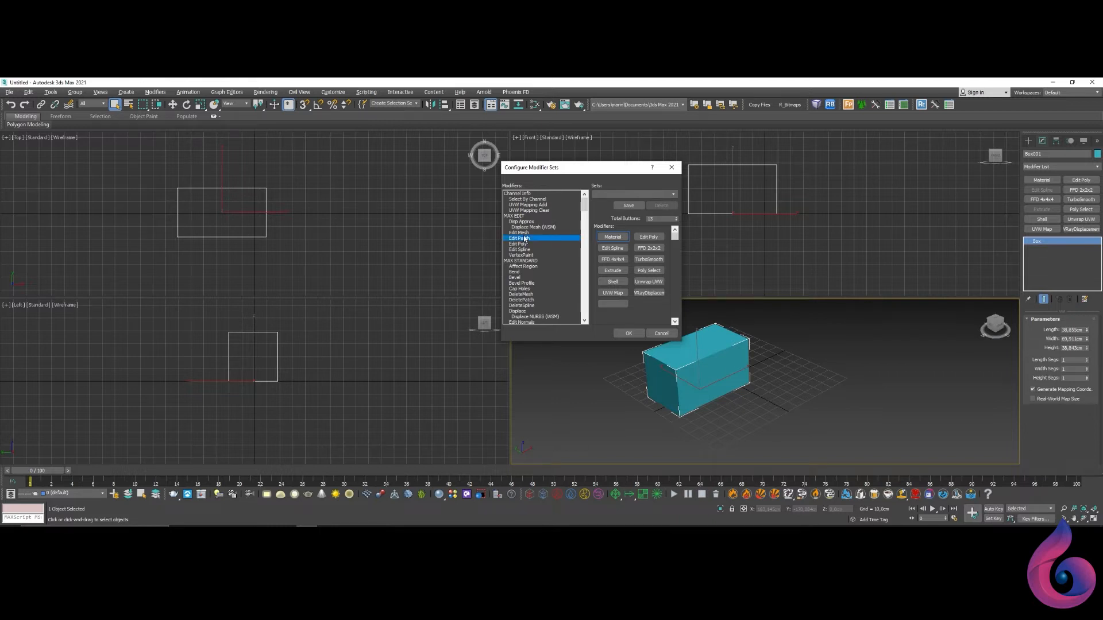
pyautogui.moveTo(584, 205)
pyautogui.mouseDown()
pyautogui.moveTo(588, 227)
pyautogui.moveTo(572, 210)
pyautogui.mouseUp()
pyautogui.click(518, 245)
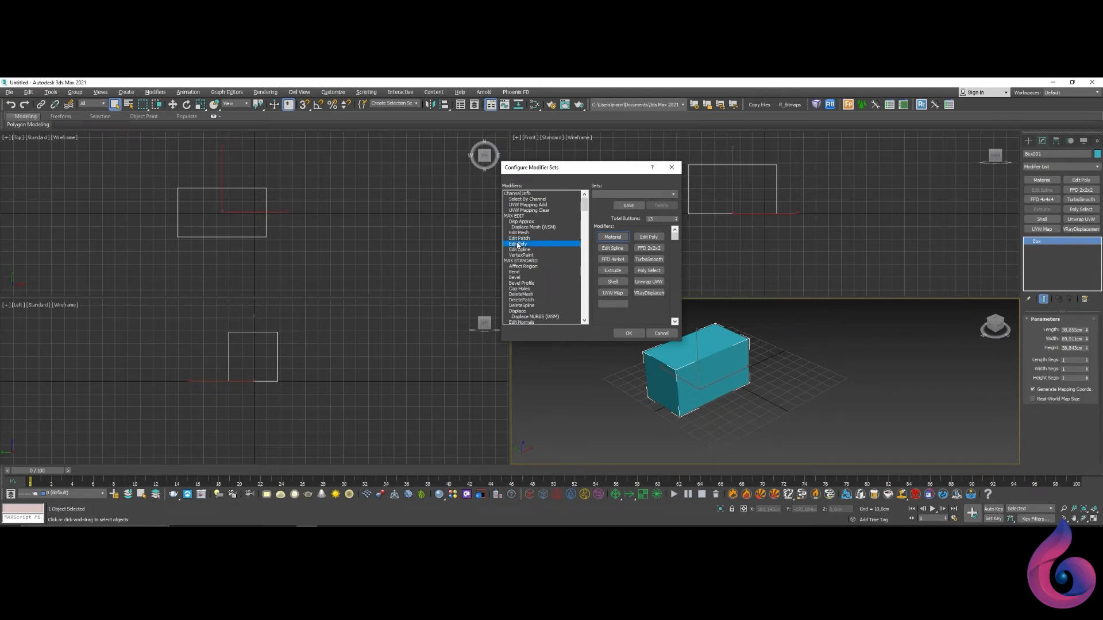
pyautogui.write('sy')
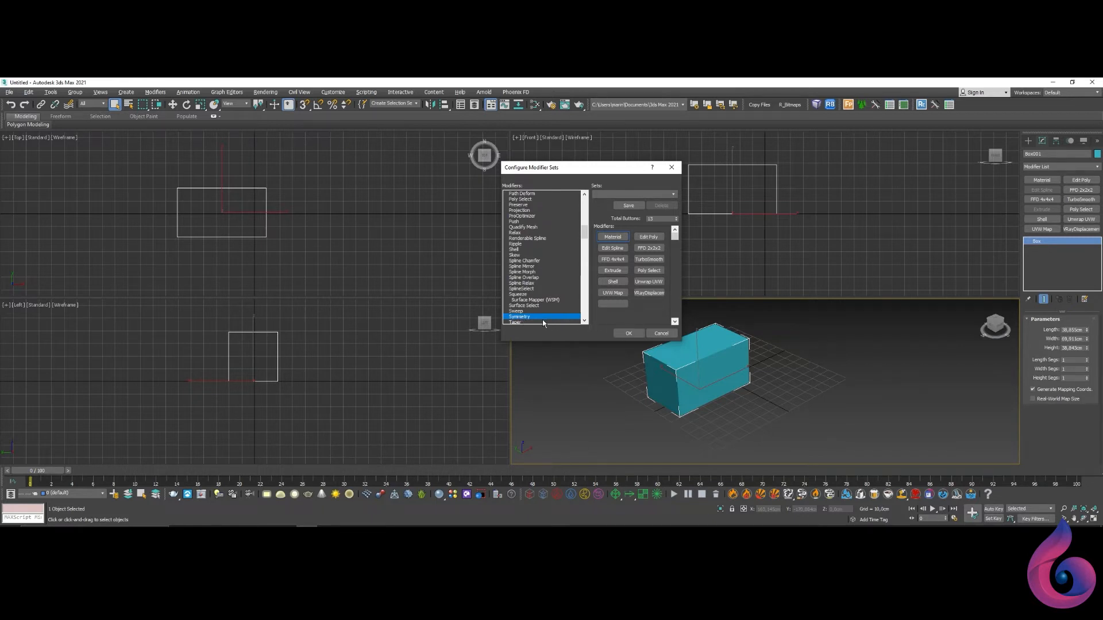
pyautogui.moveTo(523, 317); pyautogui.dragTo(606, 302)
pyautogui.click(628, 333)
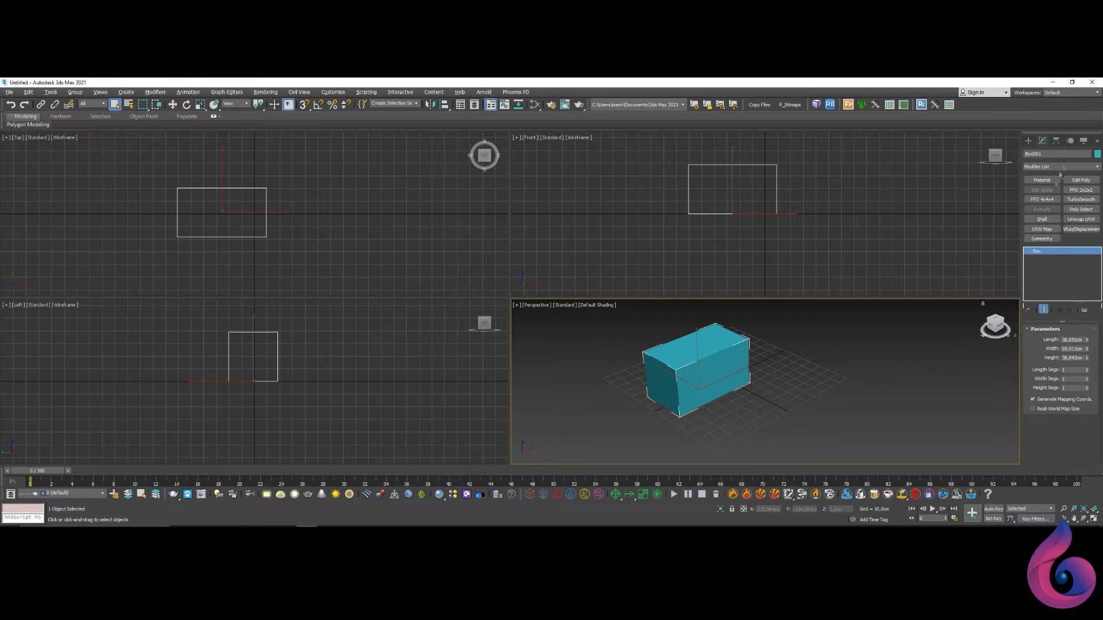
# Step: Turn the display of the modifier buttons off and back on
pyautogui.click(1084, 312)
pyautogui.click(1060, 331)
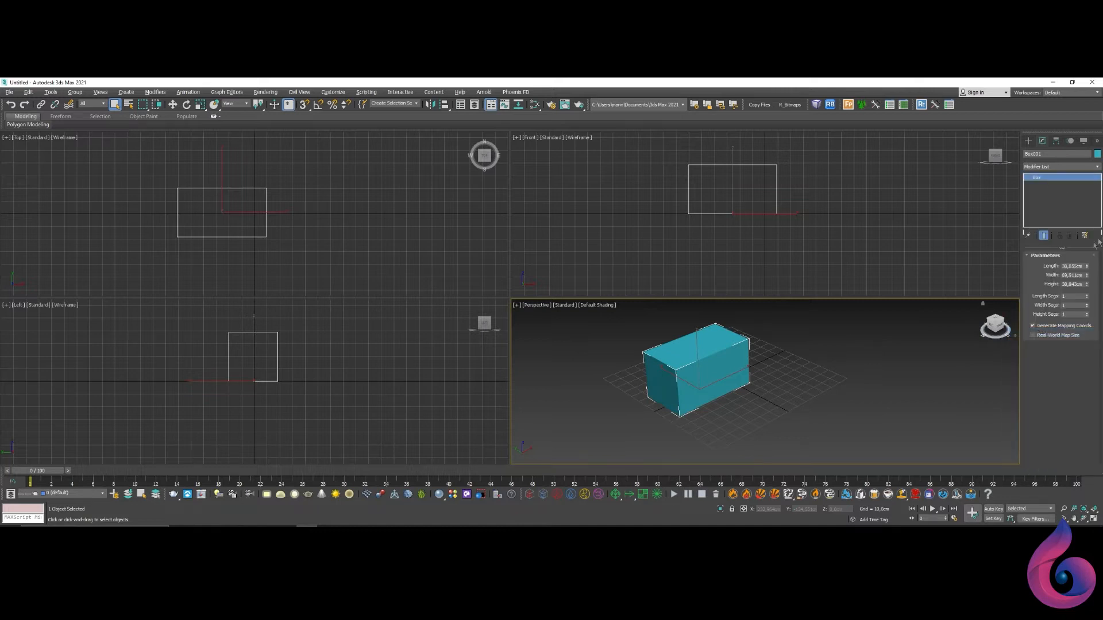
pyautogui.click(1084, 236)
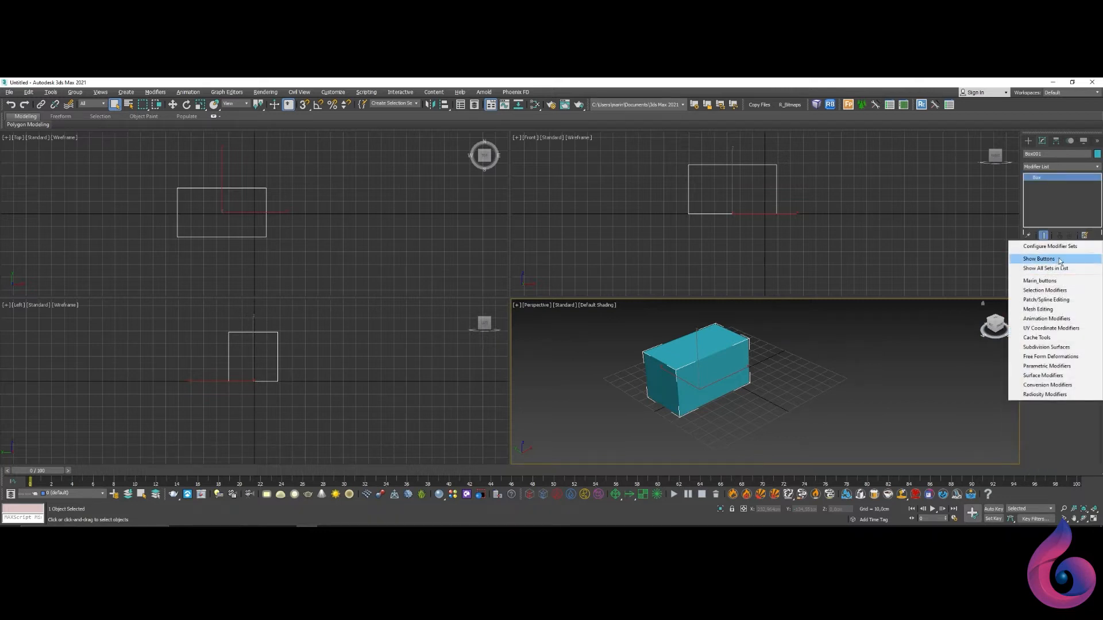
pyautogui.click(1047, 263)
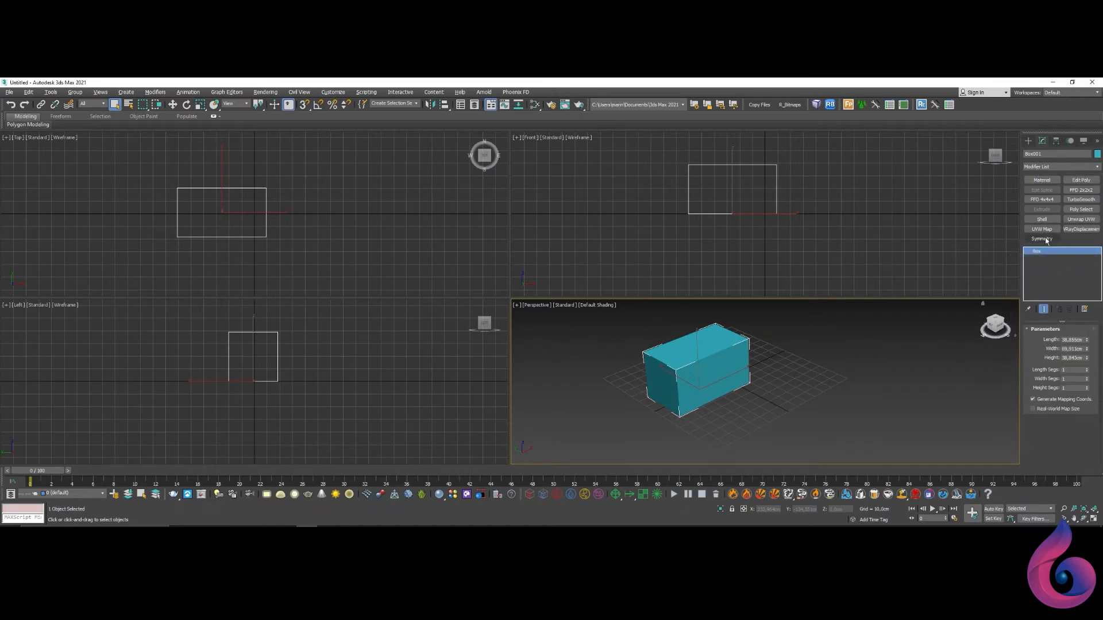
# Step: Maximize the perspective viewport, hide the selection brackets and display the box with edged faces
pyautogui.scroll(-3, 777, 352)
pyautogui.moveTo(690, 405); pyautogui.dragTo(694, 407, button='middle')
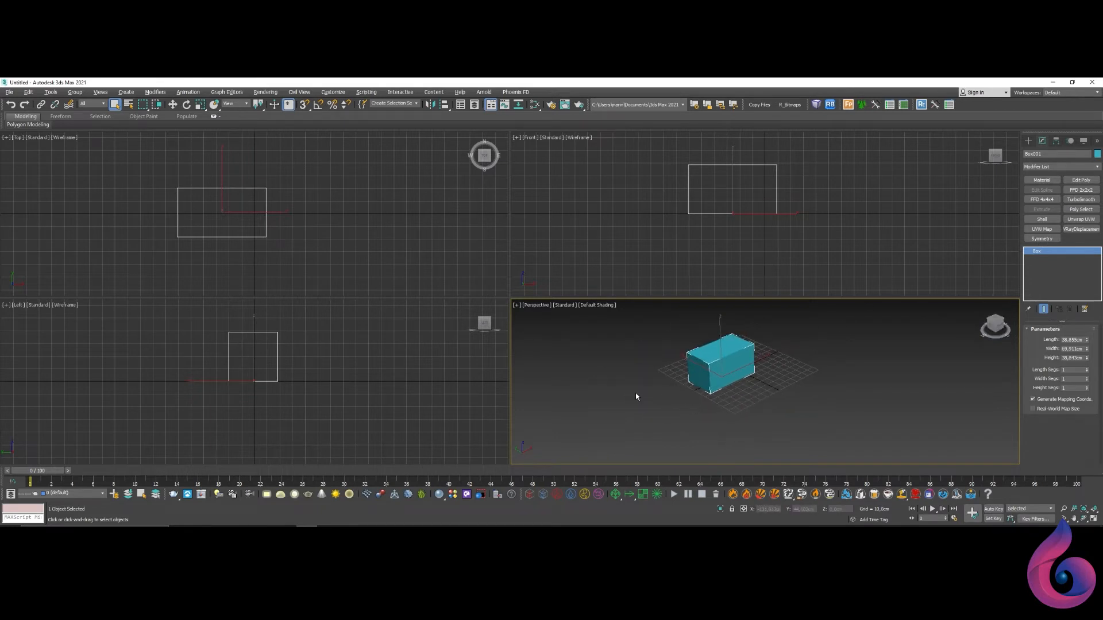
pyautogui.hotkey('alt', 'w')
pyautogui.moveTo(381, 239); pyautogui.dragTo(511, 323, button='middle')
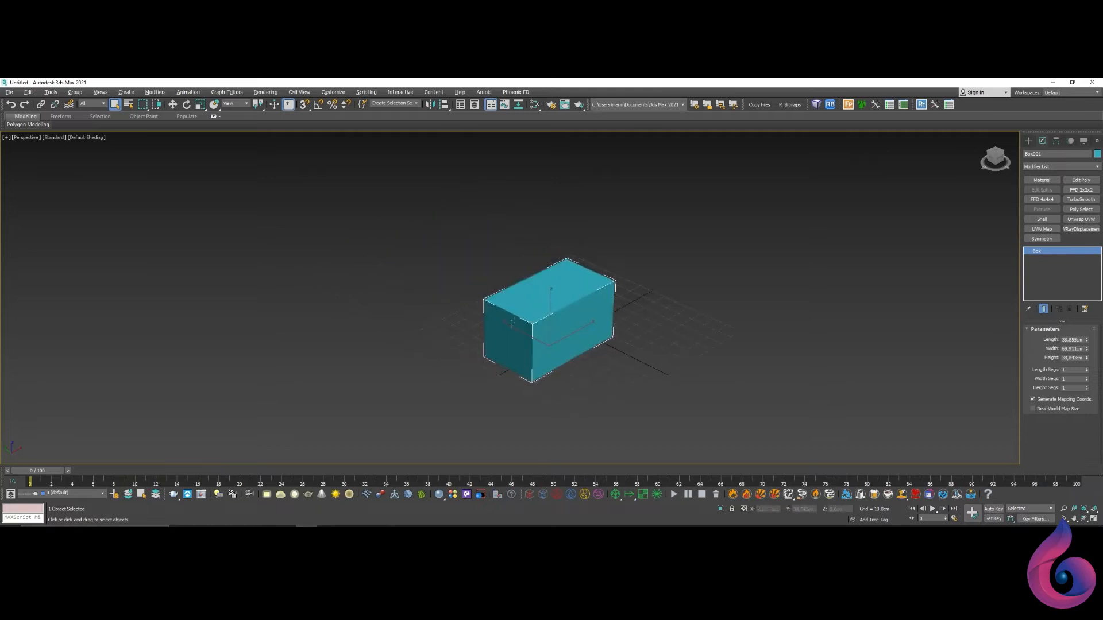
pyautogui.press('j')
pyautogui.scroll(2, 560, 326)
pyautogui.press('w')
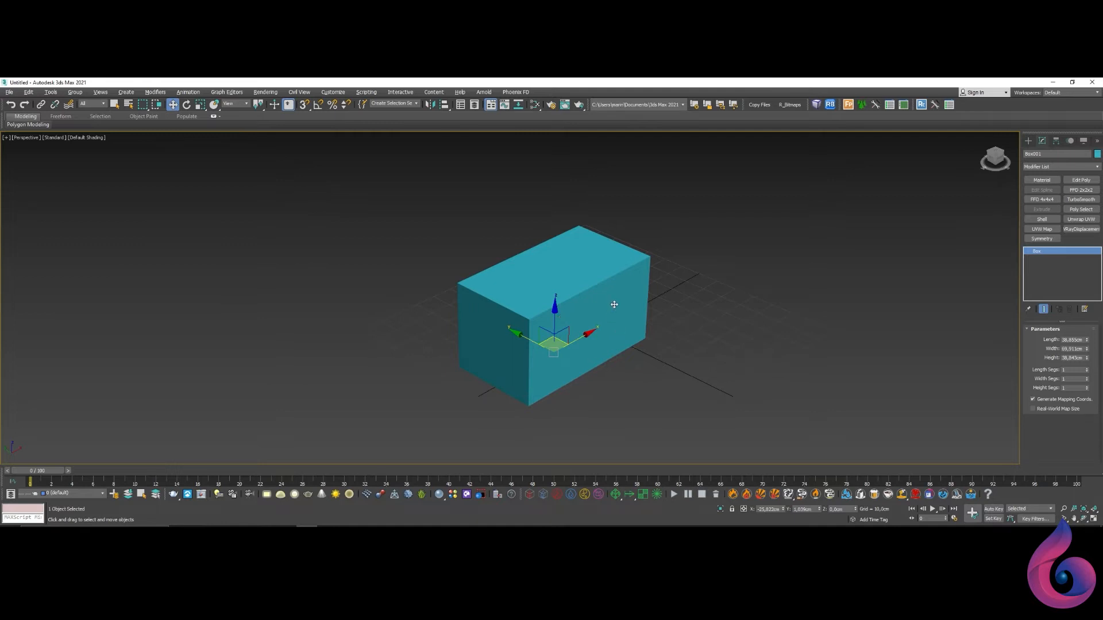
pyautogui.press('F4')
pyautogui.scroll(-2, 638, 319)
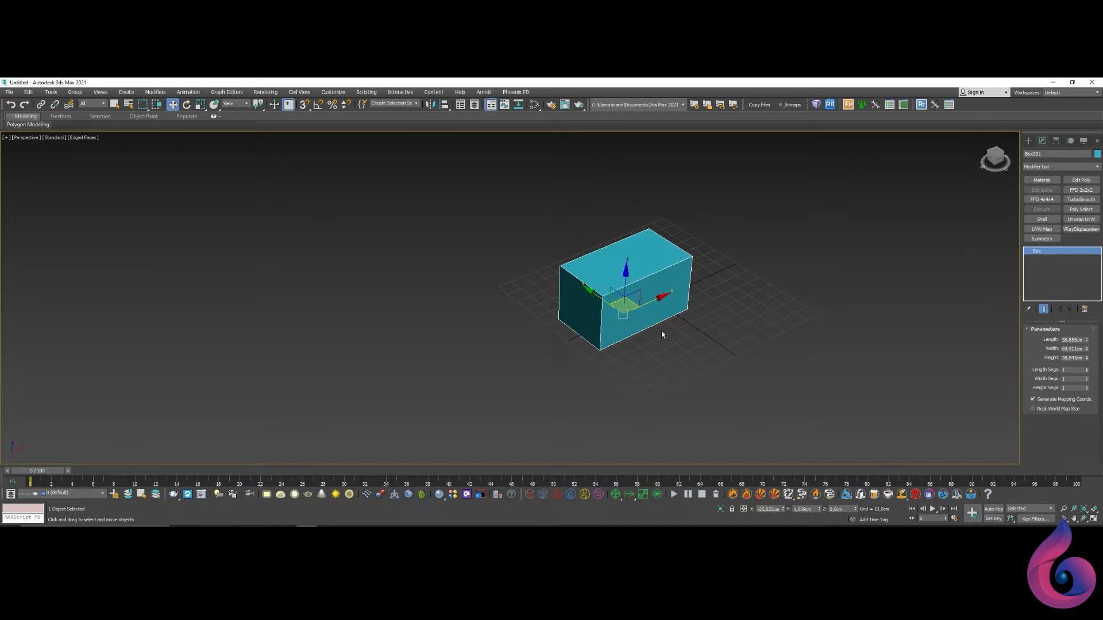
# Step: Convert the box to an Editable Poly
pyautogui.rightClick(639, 293)
pyautogui.moveTo(725, 387)
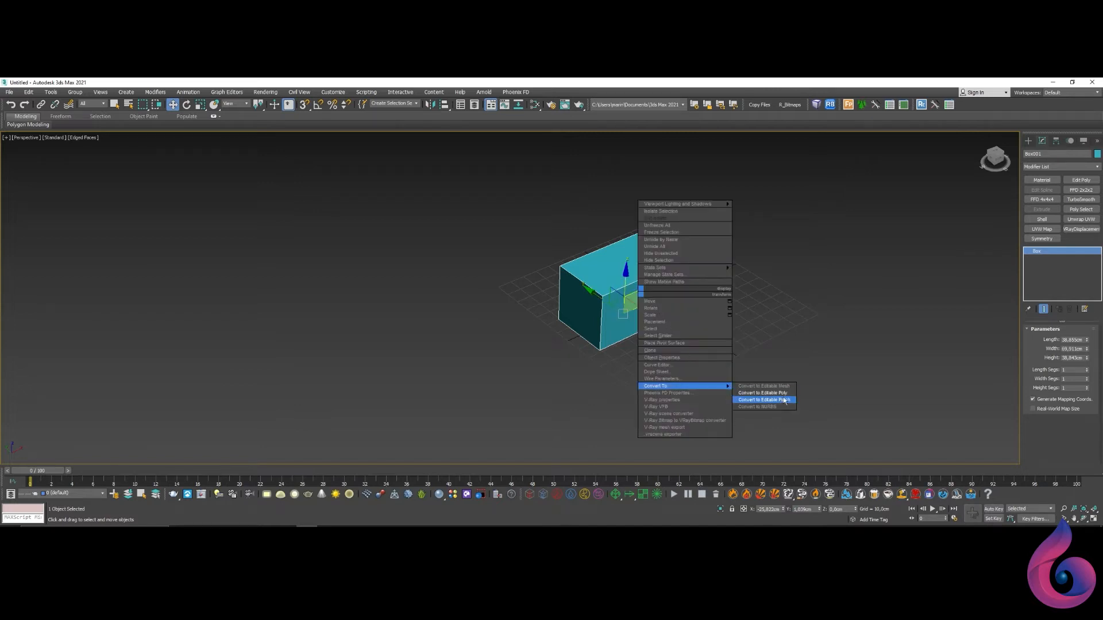
pyautogui.click(763, 393)
# Step: Ring-select the box's lengthwise edges and connect them with a loop across the middle
pyautogui.press('2')
pyautogui.click(638, 282)
pyautogui.hotkey('alt', 'r')
pyautogui.hotkey('ctrl', 'shift', 'e')
pyautogui.click(517, 340)
# Step: Select the polygons of one half of the box, up to the middle loop, and delete them
pyautogui.keyDown('alt'); pyautogui.moveTo(675, 368); pyautogui.dragTo(616, 352, button='middle'); pyautogui.keyUp('alt')
pyautogui.press('4')
pyautogui.moveTo(598, 369); pyautogui.dragTo(522, 239)
pyautogui.press('Delete')
pyautogui.keyDown('alt'); pyautogui.moveTo(602, 332); pyautogui.dragTo(701, 323, button='middle'); pyautogui.keyUp('alt')
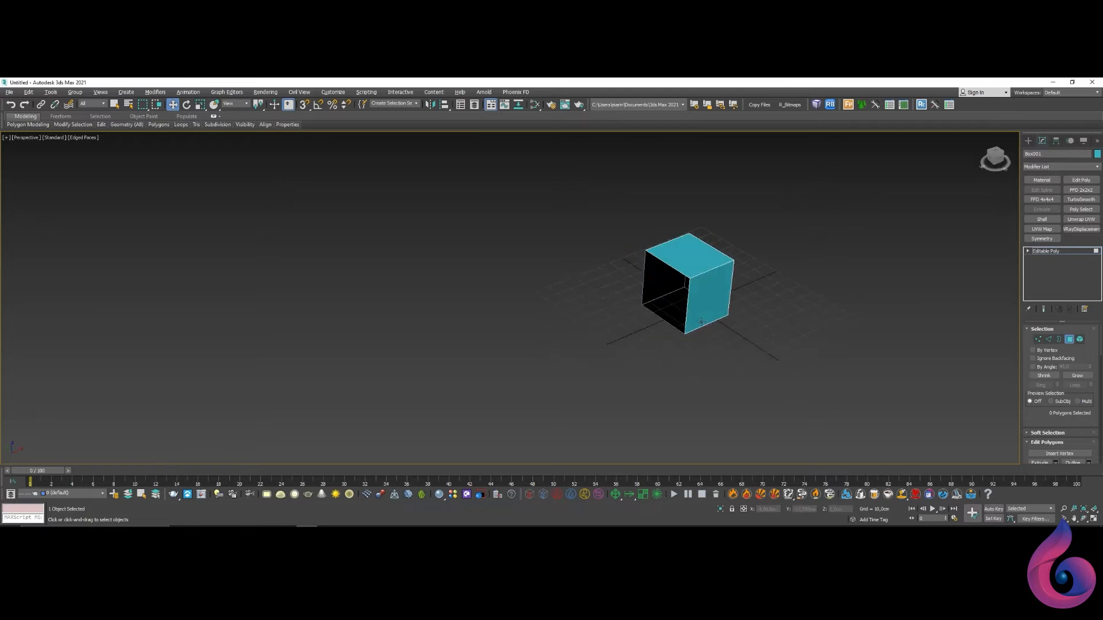
# Step: Select an edge on the open side of the half box and apply the Symmetry modifier to mirror the missing half
pyautogui.scroll(4, 676, 324)
pyautogui.scroll(-5, 677, 324)
pyautogui.keyDown('alt'); pyautogui.moveTo(676, 323); pyautogui.dragTo(657, 313, button='middle'); pyautogui.keyUp('alt')
pyautogui.press('2')
pyautogui.click(622, 294)
pyautogui.click(625, 283)
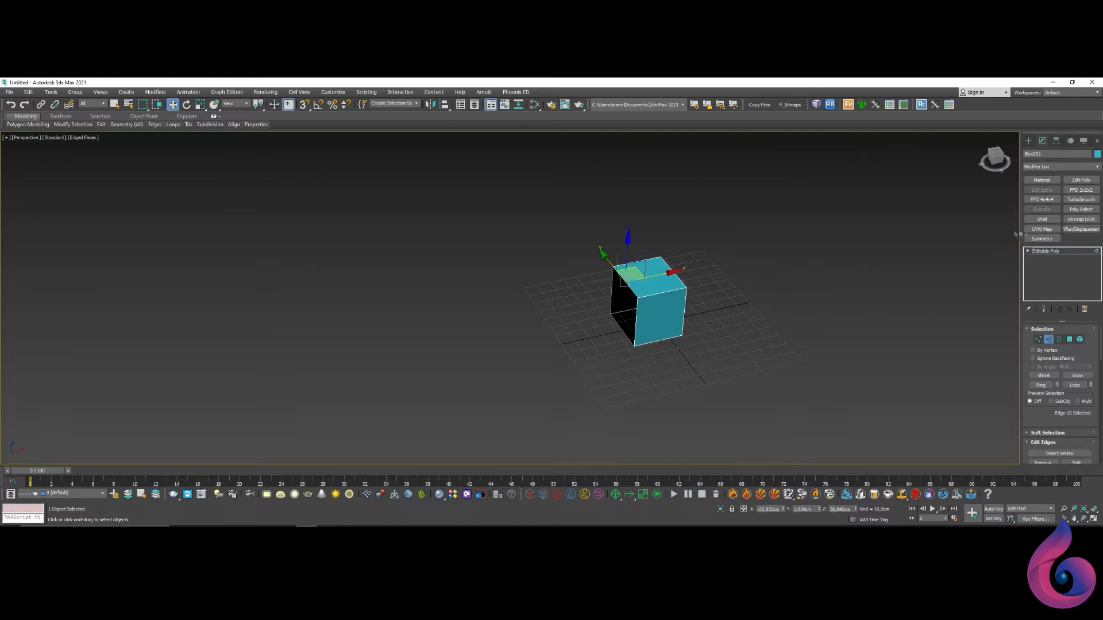
pyautogui.click(1039, 239)
pyautogui.keyDown('alt'); pyautogui.moveTo(609, 304); pyautogui.dragTo(691, 287, button='middle'); pyautogui.keyUp('alt')
pyautogui.scroll(5, 670, 276)
pyautogui.scroll(-4, 668, 255)
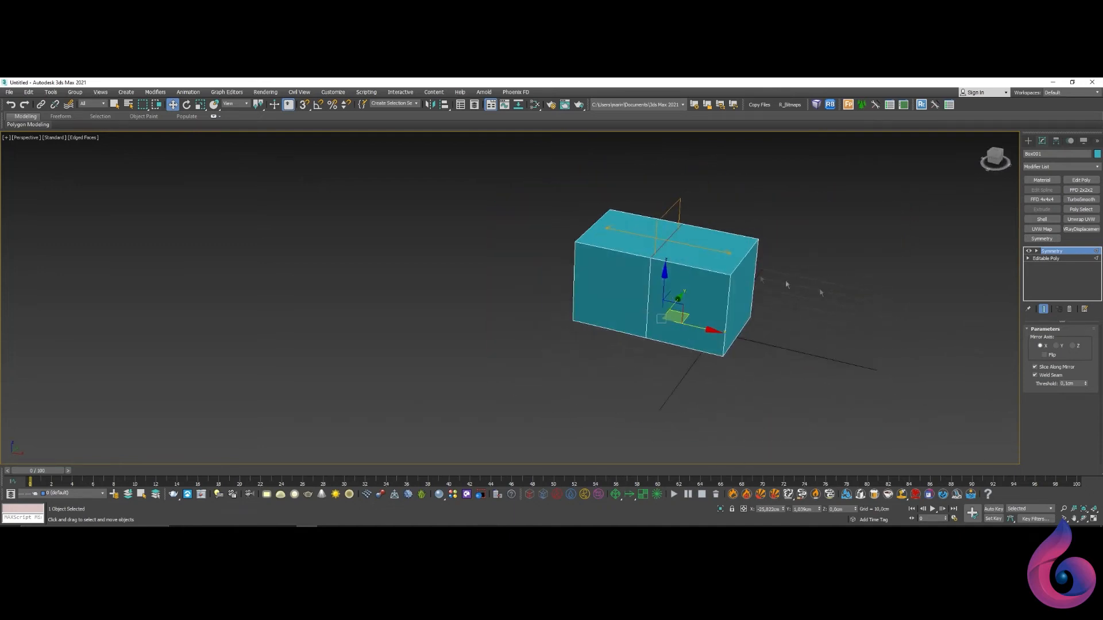
# Step: Try the Y and Z mirror axes and the Flip option of Symmetry, returning to the X axis without Flip
pyautogui.click(1057, 346)
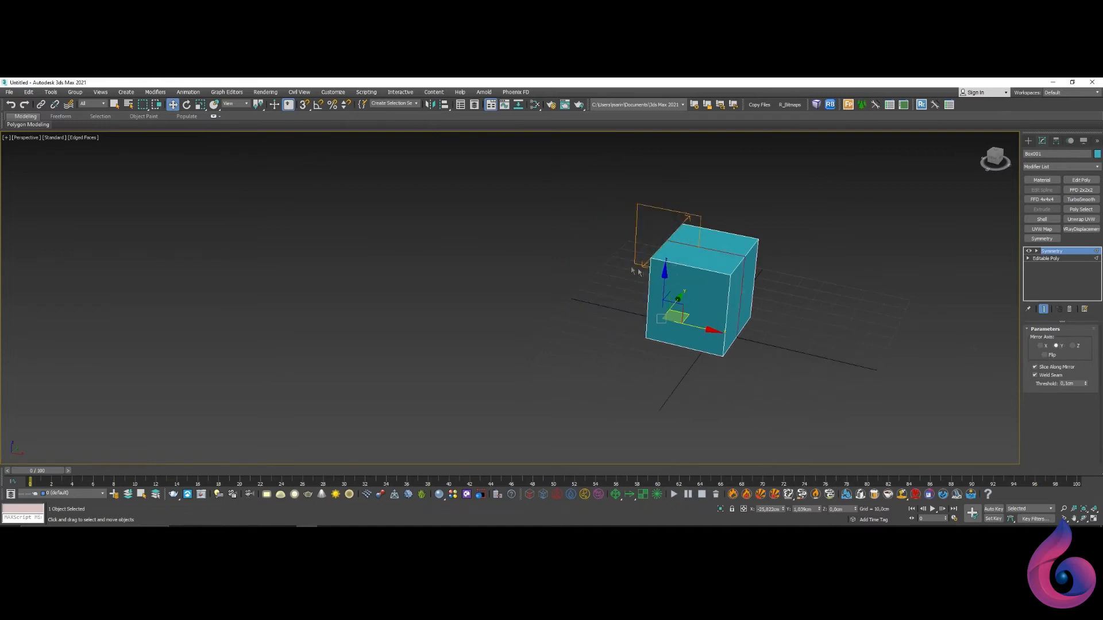
pyautogui.click(1041, 347)
pyautogui.click(1060, 347)
pyautogui.click(1074, 346)
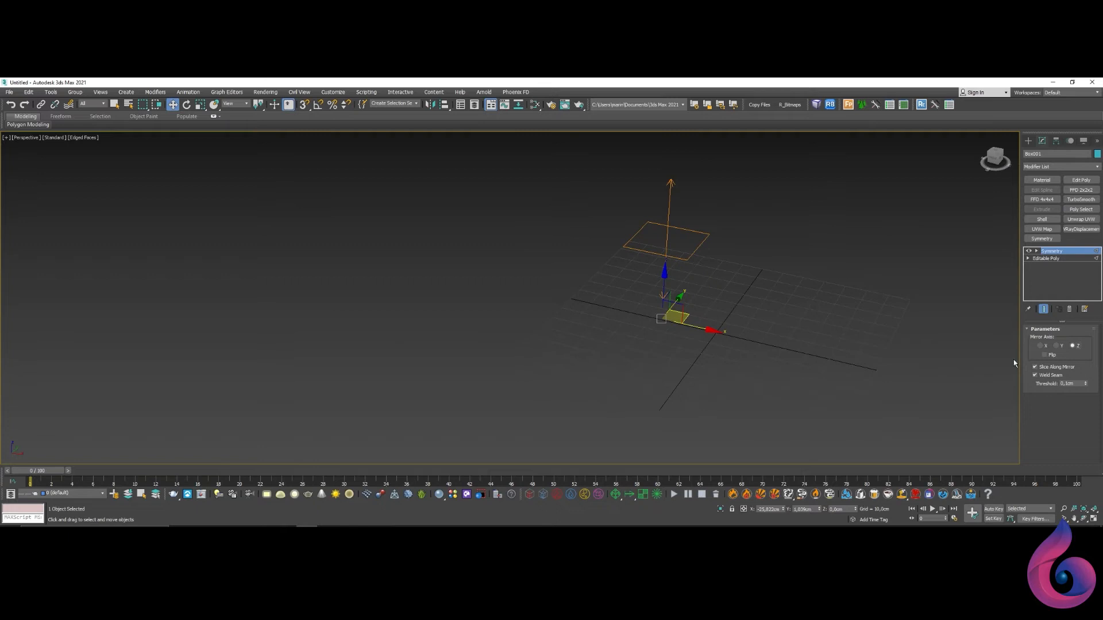
pyautogui.click(1045, 355)
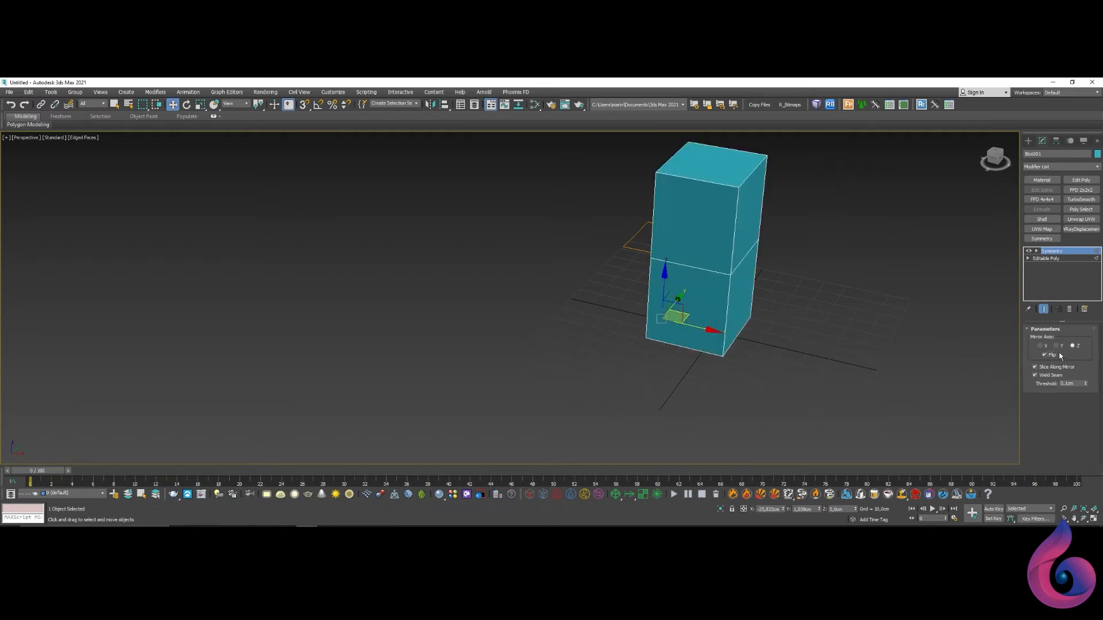
pyautogui.click(1040, 346)
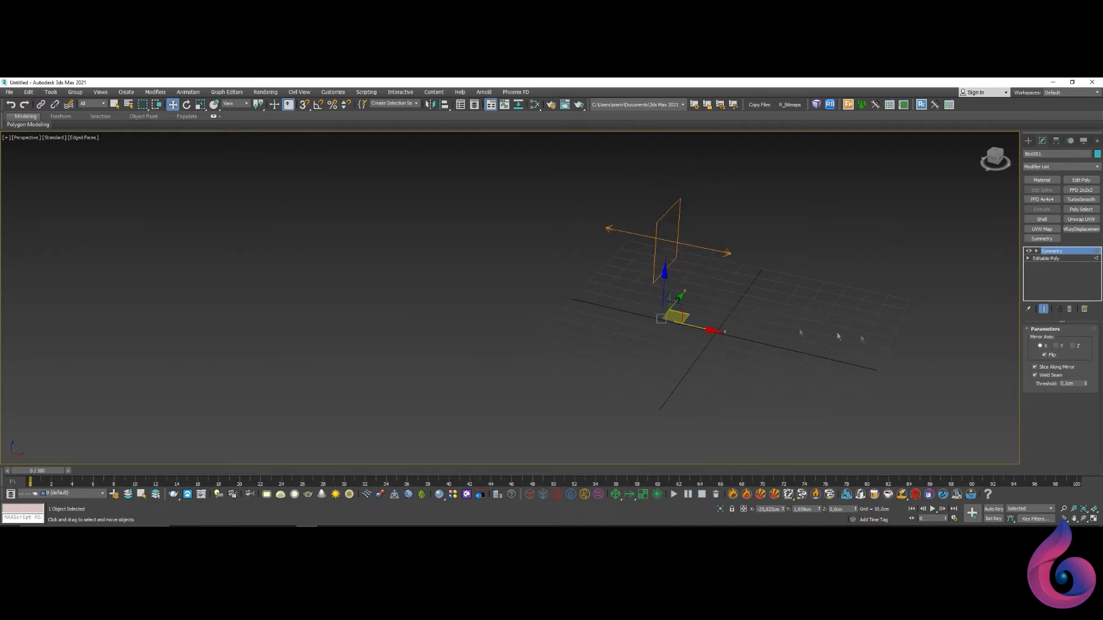
pyautogui.click(1045, 355)
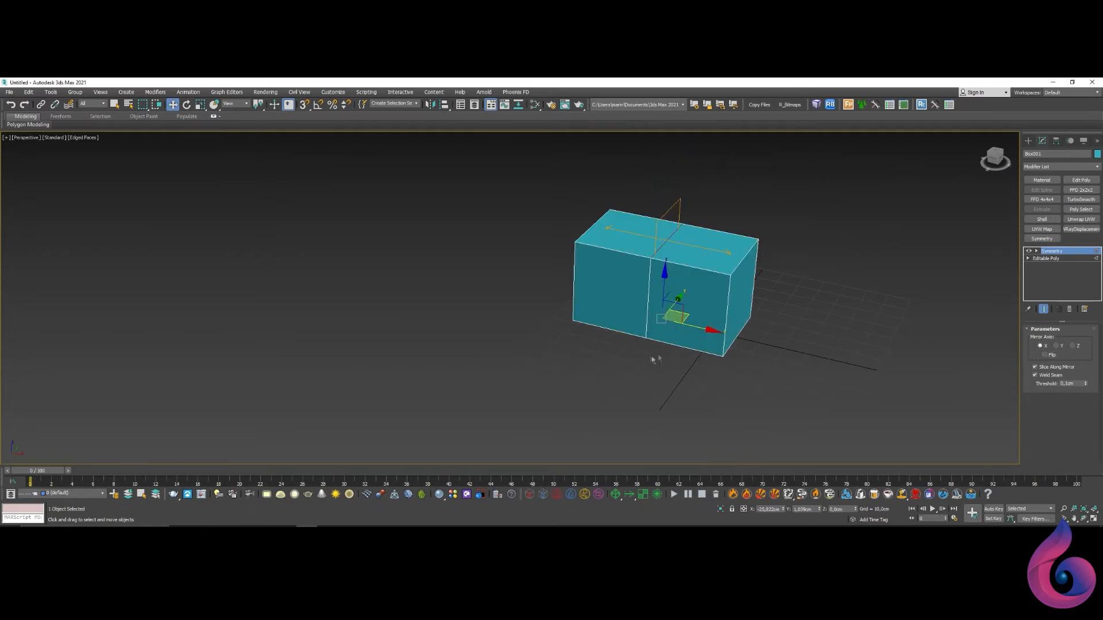
# Step: Create a plane about 141 cm long and 140 cm wide
pyautogui.click(1029, 141)
pyautogui.moveTo(776, 272); pyautogui.dragTo(764, 269, button='middle')
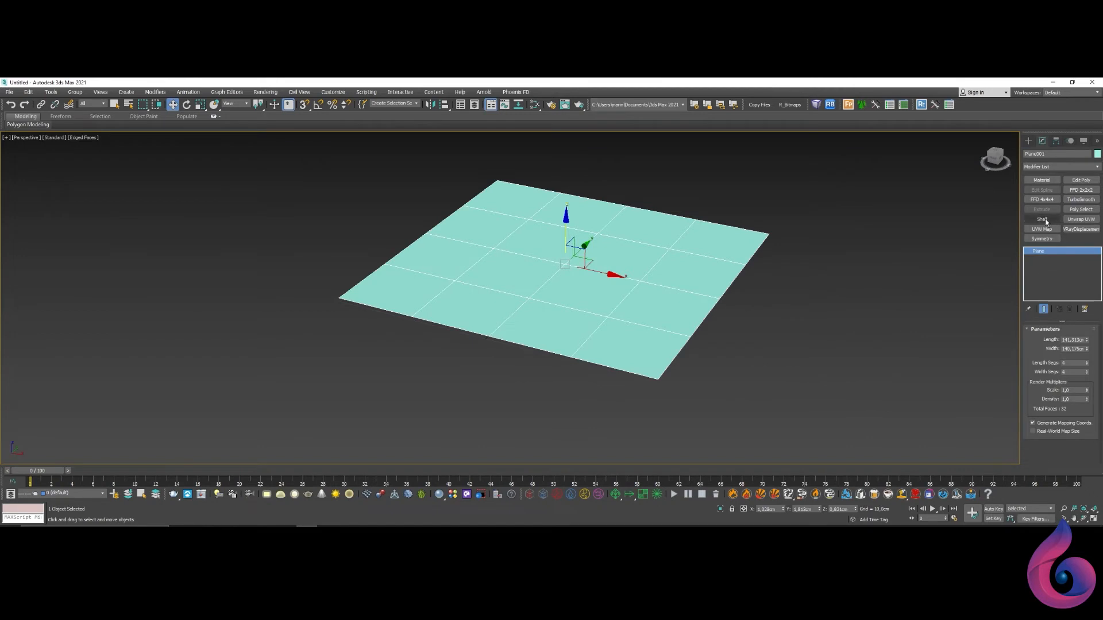
# Step: Apply a Shell modifier to the plane with an inner amount of about 2.68 cm and an outer amount of about 3.39 cm
pyautogui.click(1042, 219)
pyautogui.moveTo(613, 372); pyautogui.dragTo(618, 352, button='middle')
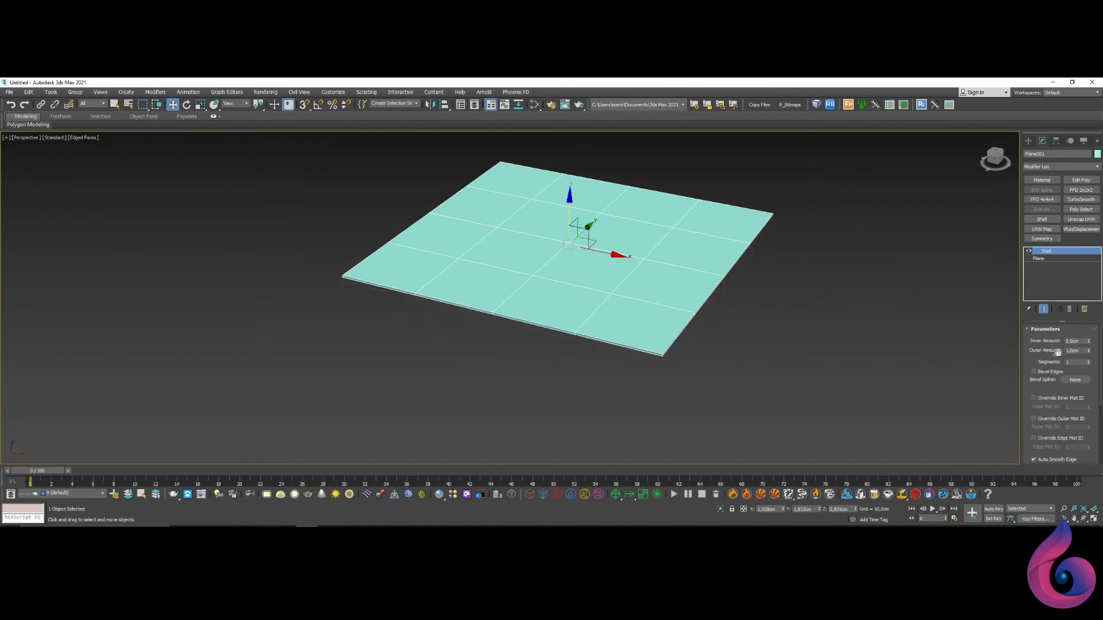
pyautogui.scroll(5, 624, 345)
pyautogui.scroll(-3, 671, 364)
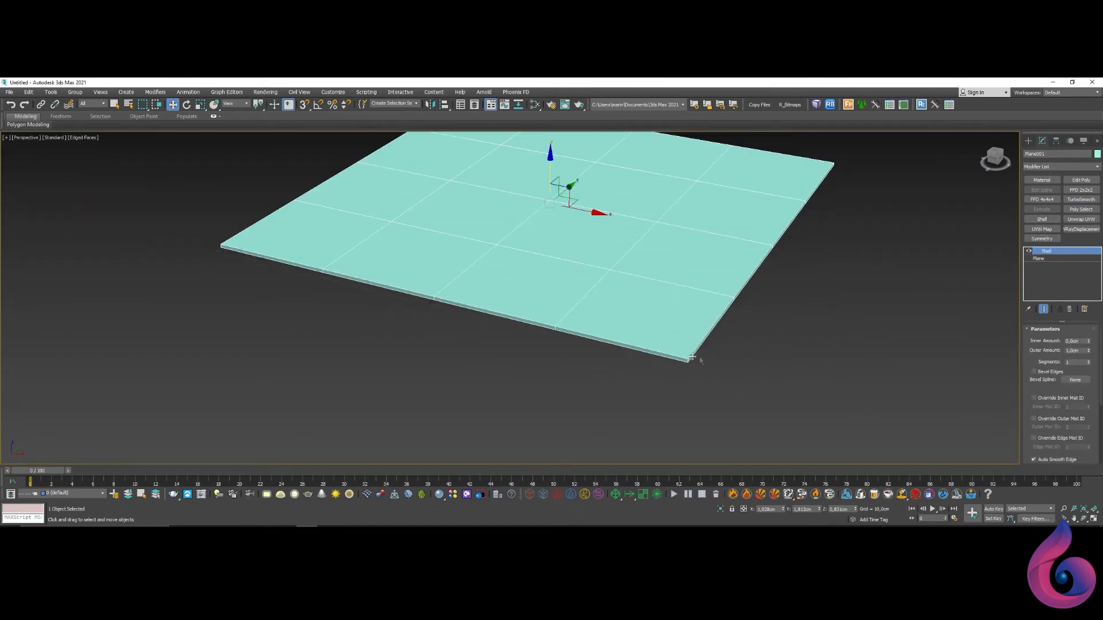
pyautogui.moveTo(1088, 341); pyautogui.dragTo(1077, 227)
pyautogui.moveTo(1088, 357); pyautogui.dragTo(1083, 288)
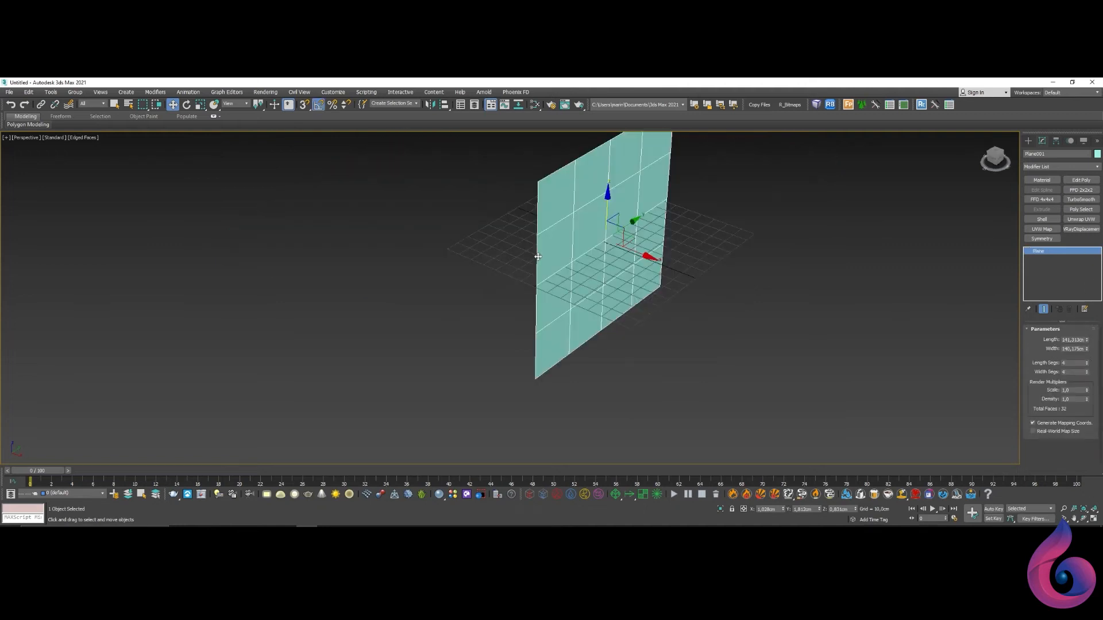
# Step: Convert the upright plane to an Editable Poly
pyautogui.rightClick(577, 253)
pyautogui.moveTo(621, 340)
pyautogui.click(695, 346)
# Step: Select the border edges on one vertical side of the plane and extrude them sideways into a second wall, forming an L shape
pyautogui.press('2')
pyautogui.click(536, 264)
pyautogui.doubleClick(535, 265)
pyautogui.keyDown('shift'); pyautogui.moveTo(571, 301); pyautogui.dragTo(477, 262); pyautogui.keyUp('shift')
pyautogui.keyDown('alt'); pyautogui.moveTo(482, 262); pyautogui.dragTo(747, 357, button='middle'); pyautogui.keyUp('alt')
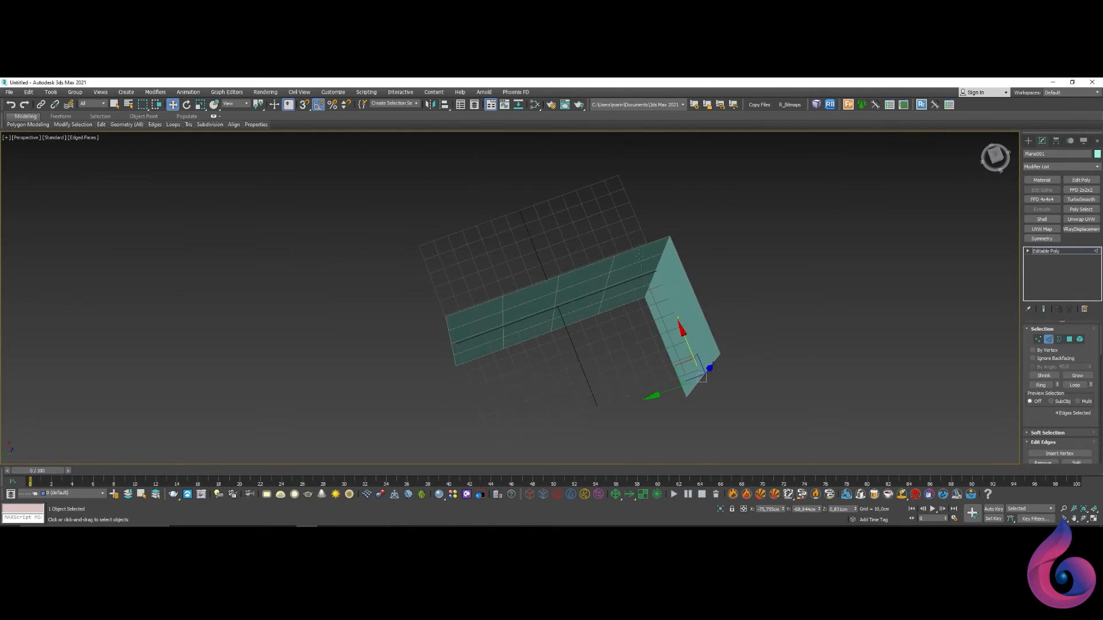
# Step: Leave edge editing and apply a Shell modifier to the L-shaped wall
pyautogui.scroll(5, 610, 256)
pyautogui.click(1049, 339)
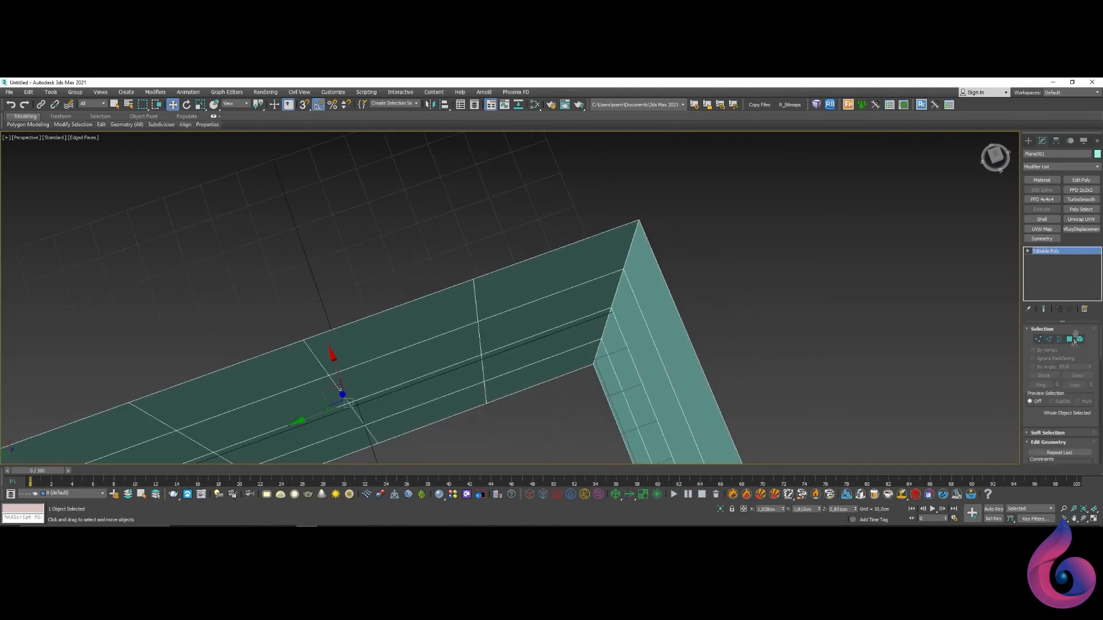
pyautogui.click(1042, 219)
pyautogui.scroll(-5, 717, 300)
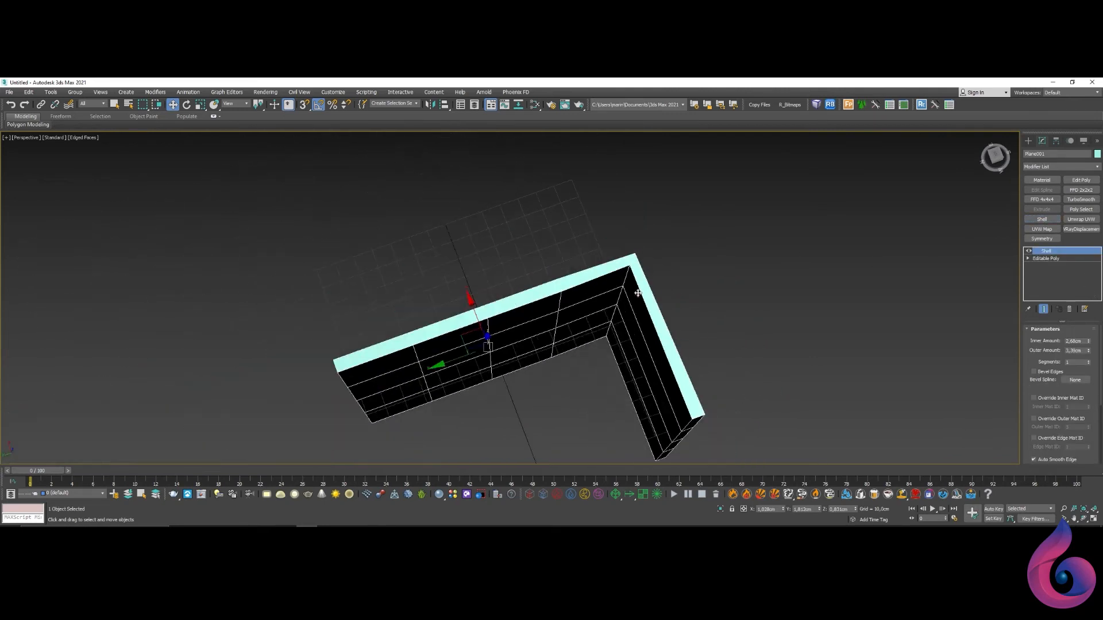
# Step: Show the wall's corner in the top wireframe view and enable Straighten Corners on the Shell modifier
pyautogui.press('t')
pyautogui.press('F3')
pyautogui.scroll(1, 575, 390)
pyautogui.press('F3')
pyautogui.scroll(5, 568, 388)
pyautogui.moveTo(499, 385); pyautogui.dragTo(513, 380, button='middle')
pyautogui.press('F3')
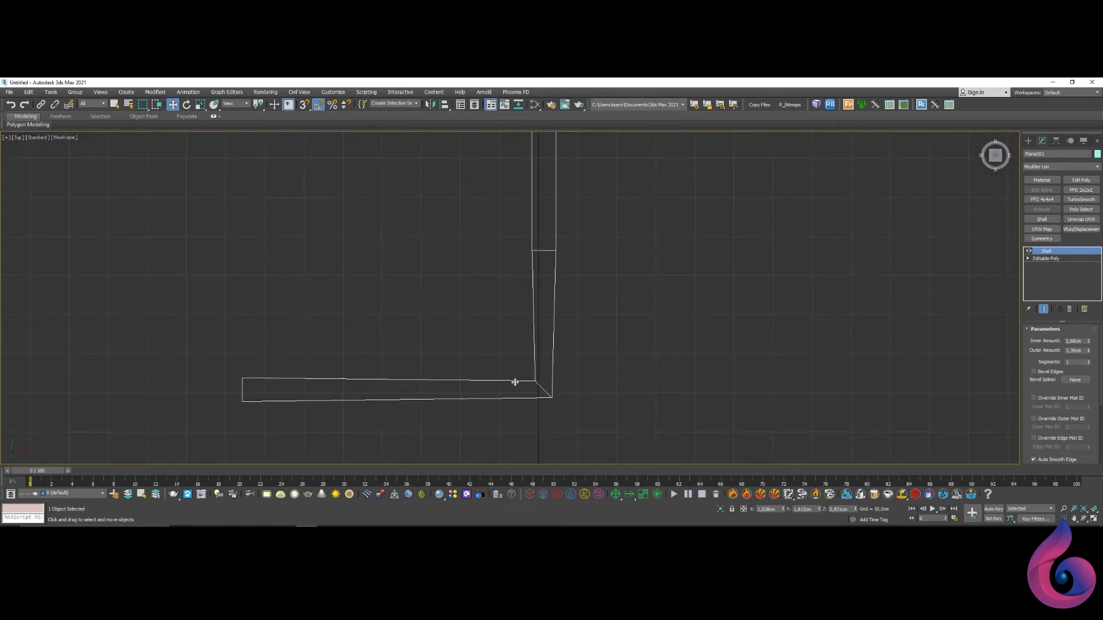
pyautogui.scroll(-4, 556, 348)
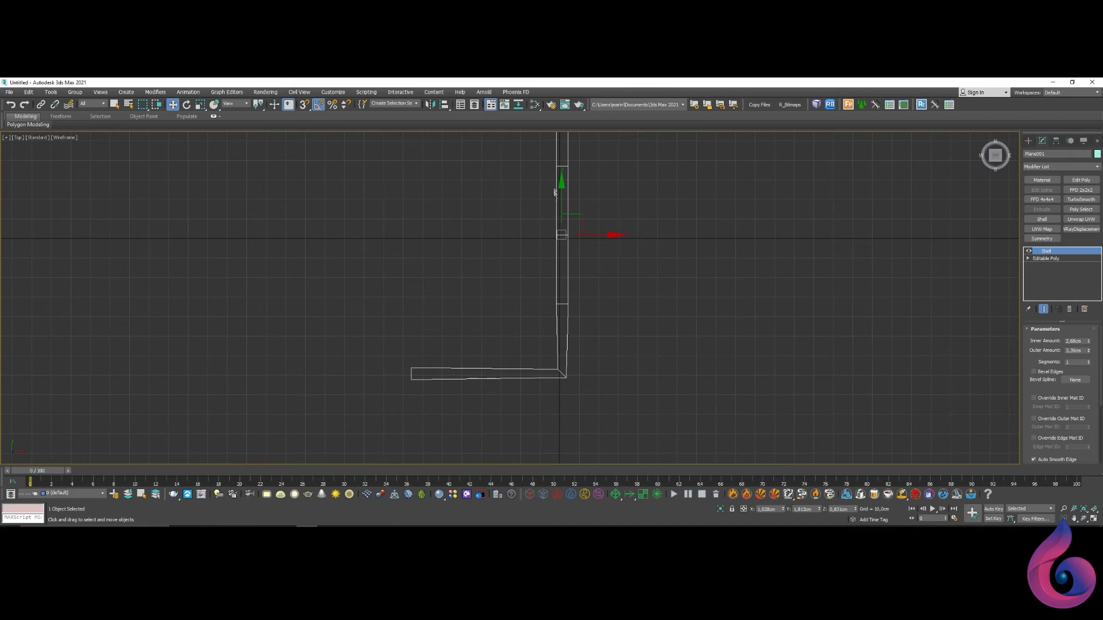
pyautogui.scroll(4, 540, 370)
pyautogui.scroll(-2, 584, 370)
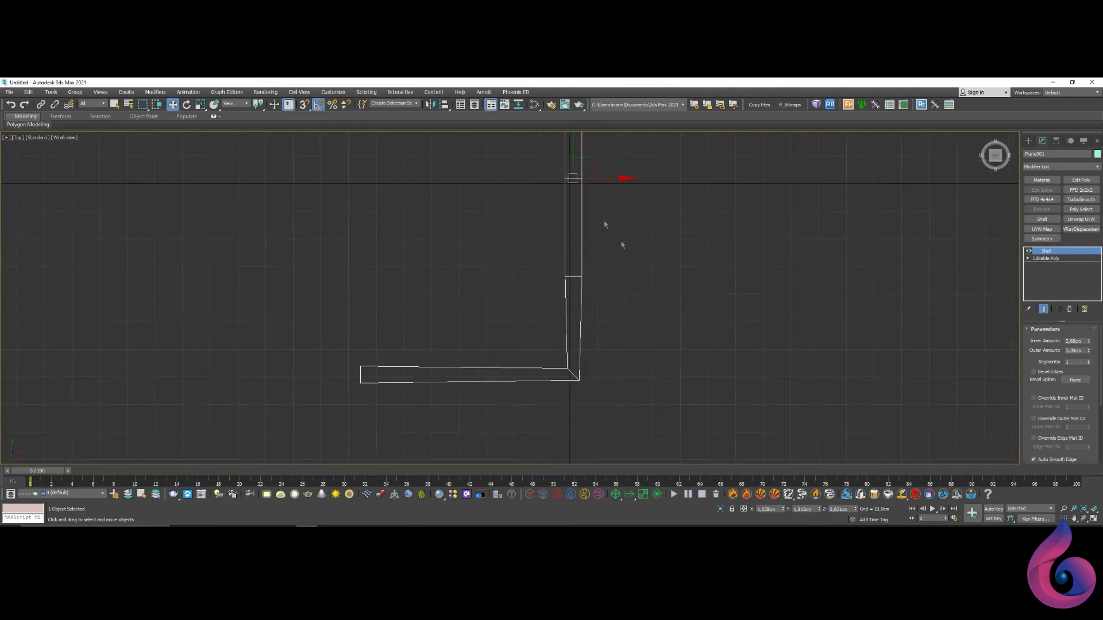
pyautogui.scroll(-3, 1027, 414)
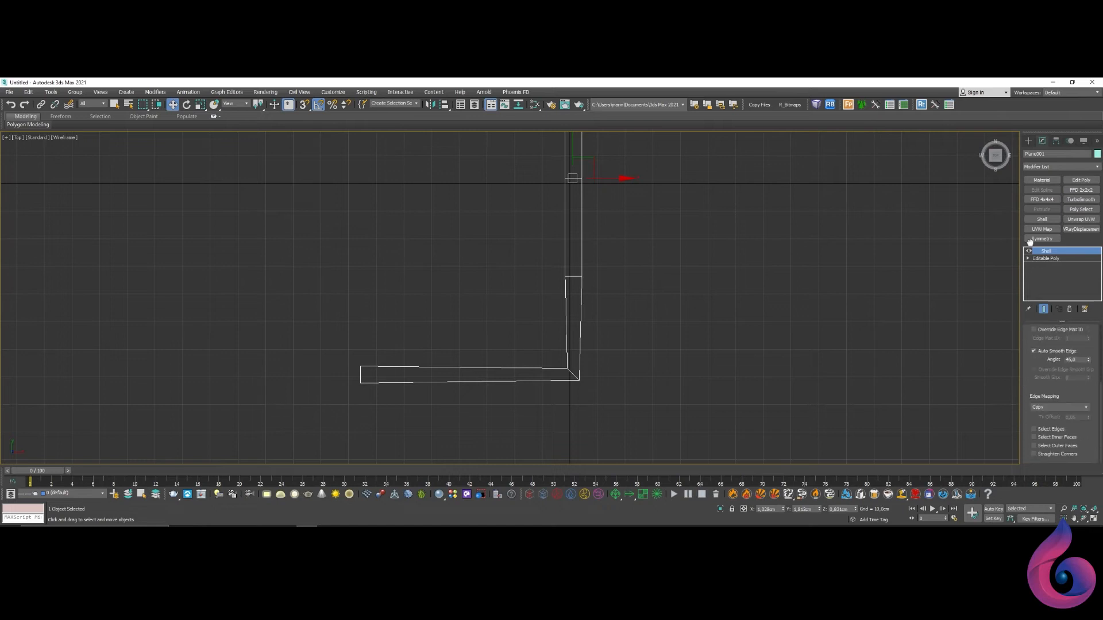
pyautogui.click(1066, 455)
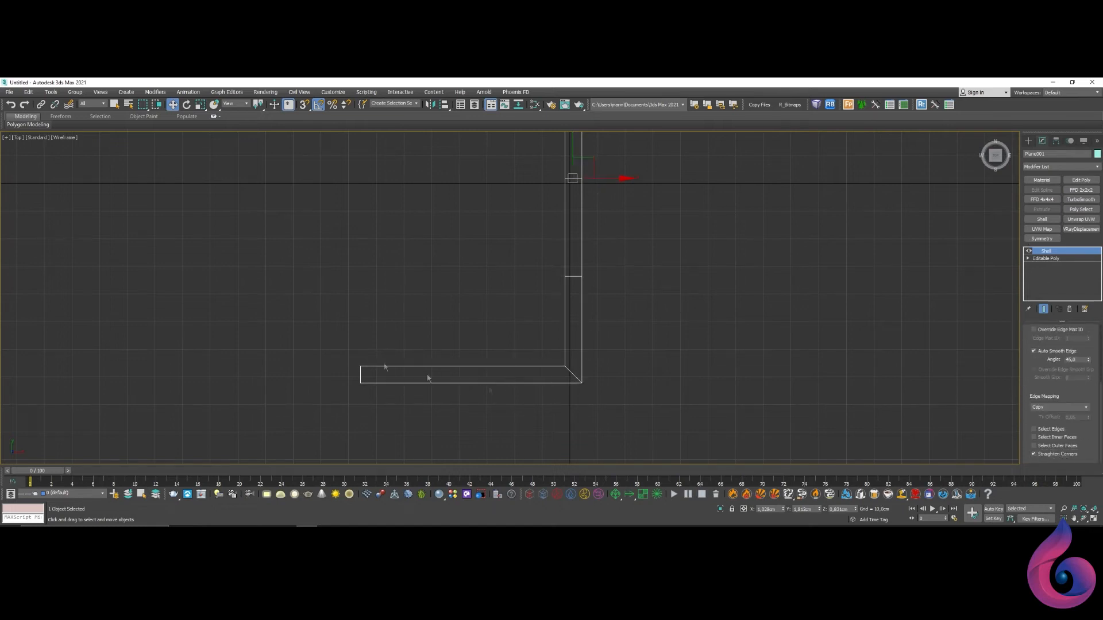
# Step: Return to a shaded, angled view and replace the L-shaped wall with an elongated upright box near the grid origin
pyautogui.press('F3')
pyautogui.moveTo(564, 406)
pyautogui.keyDown('alt'); pyautogui.mouseDown(button='middle')
pyautogui.moveTo(623, 404)
pyautogui.moveTo(639, 366)
pyautogui.mouseUp(button='middle'); pyautogui.keyUp('alt')
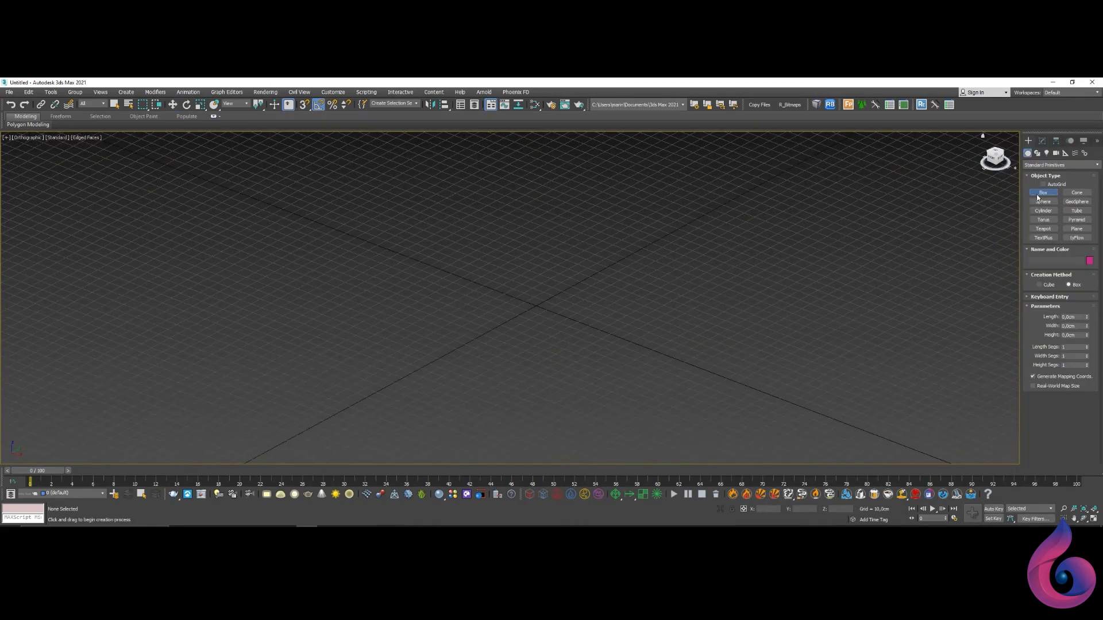
pyautogui.moveTo(465, 281); pyautogui.dragTo(692, 324)
pyautogui.click(688, 202)
pyautogui.press('w')
pyautogui.moveTo(747, 267); pyautogui.dragTo(750, 270, button='middle')
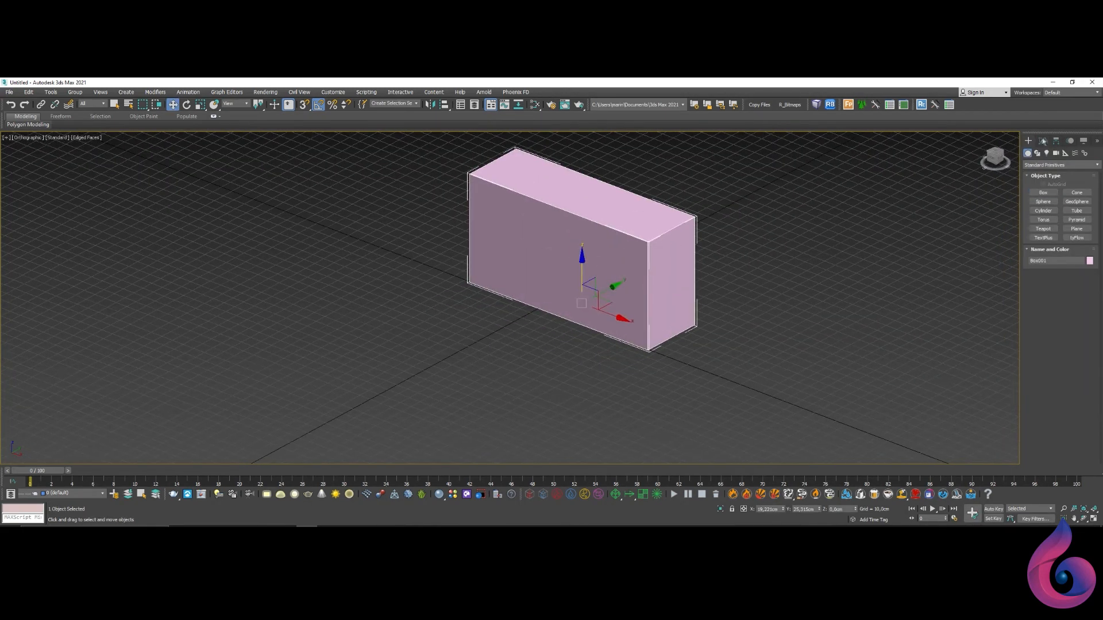
# Step: Apply an Edit Poly modifier to the box and raise its front top corner vertex vertically
pyautogui.click(1042, 141)
pyautogui.moveTo(705, 315); pyautogui.dragTo(713, 321, button='middle')
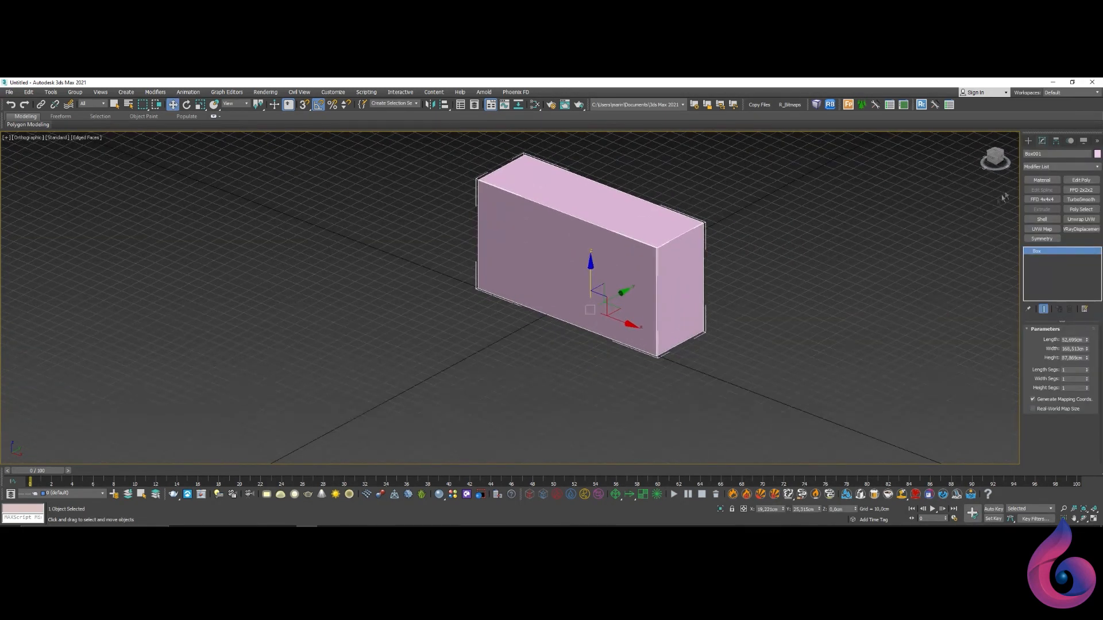
pyautogui.click(1081, 180)
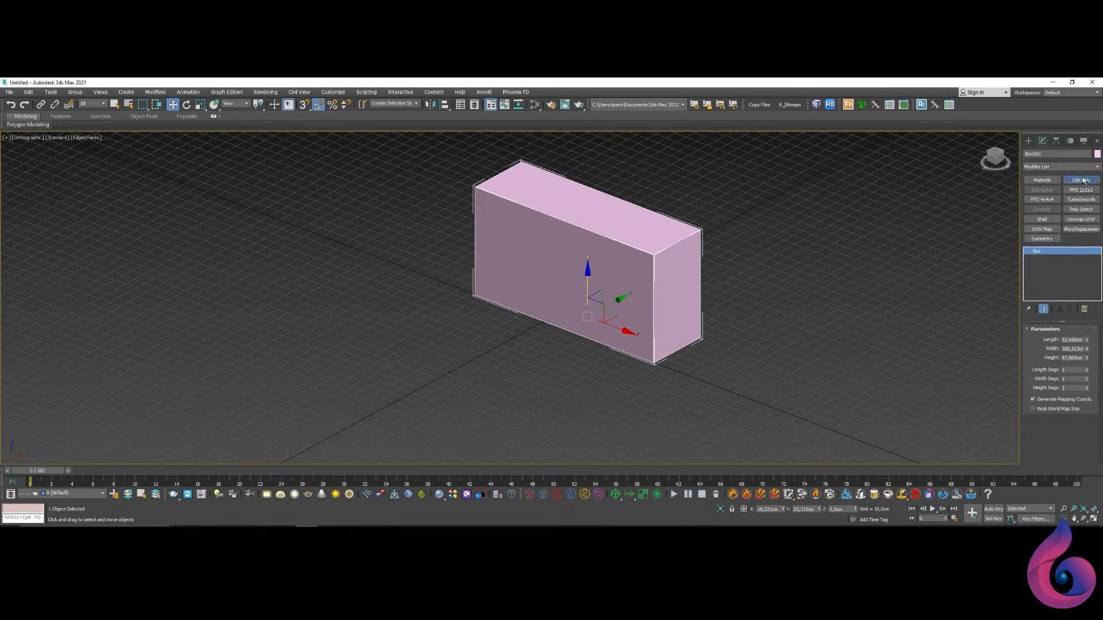
pyautogui.press('1')
pyautogui.click(662, 254)
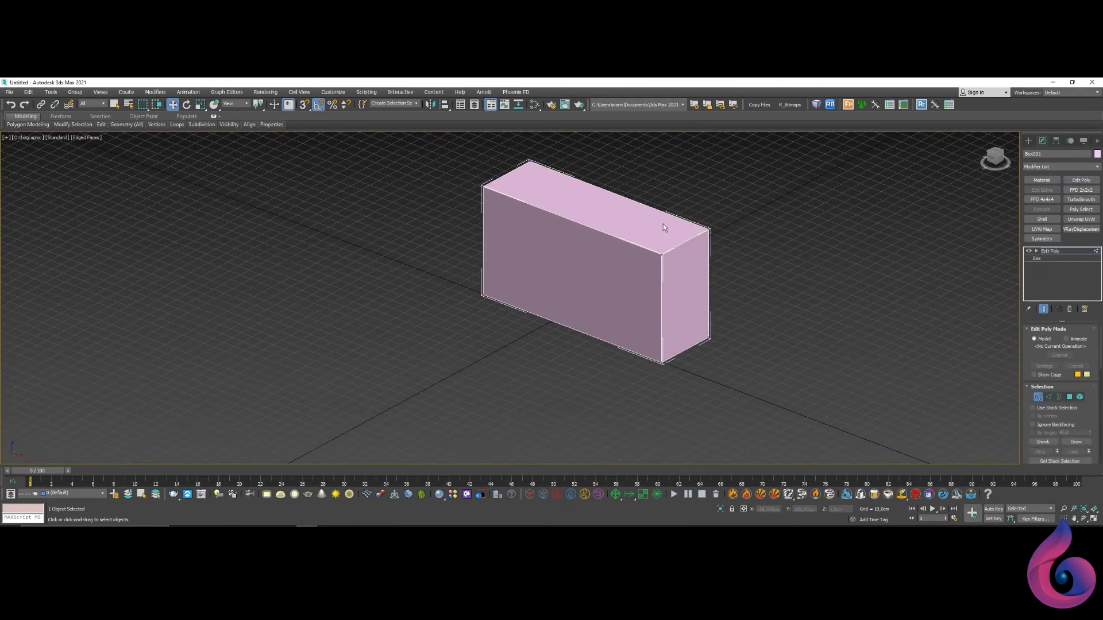
pyautogui.click(673, 161)
pyautogui.moveTo(662, 253); pyautogui.dragTo(662, 169)
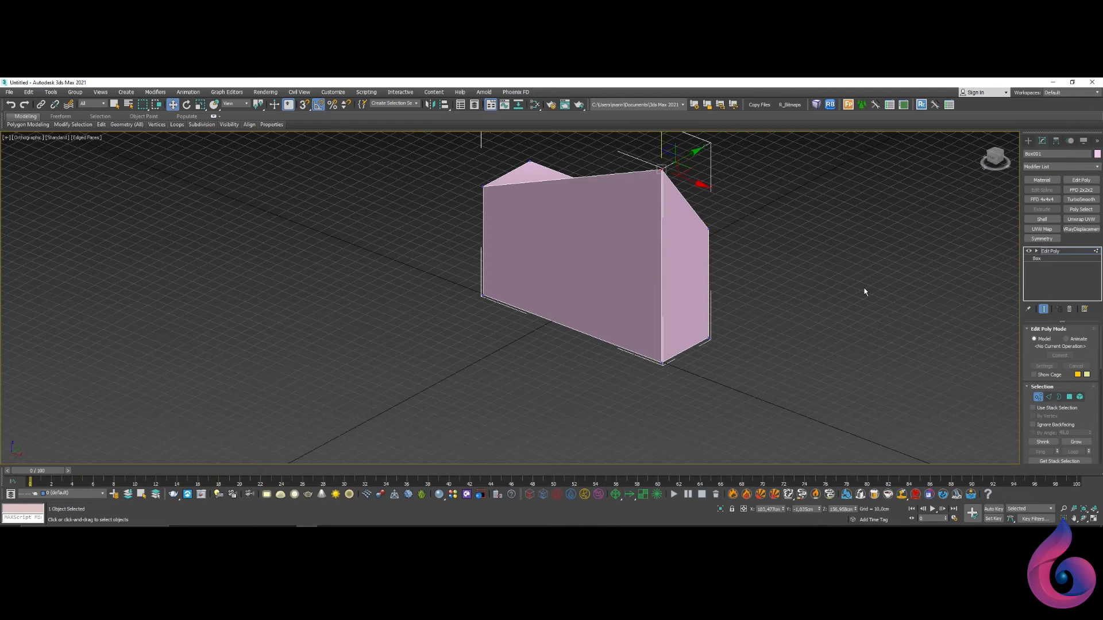
# Step: Delete the deformed box, draw a sphere at the grid origin and hide its selection brackets
pyautogui.click(1029, 140)
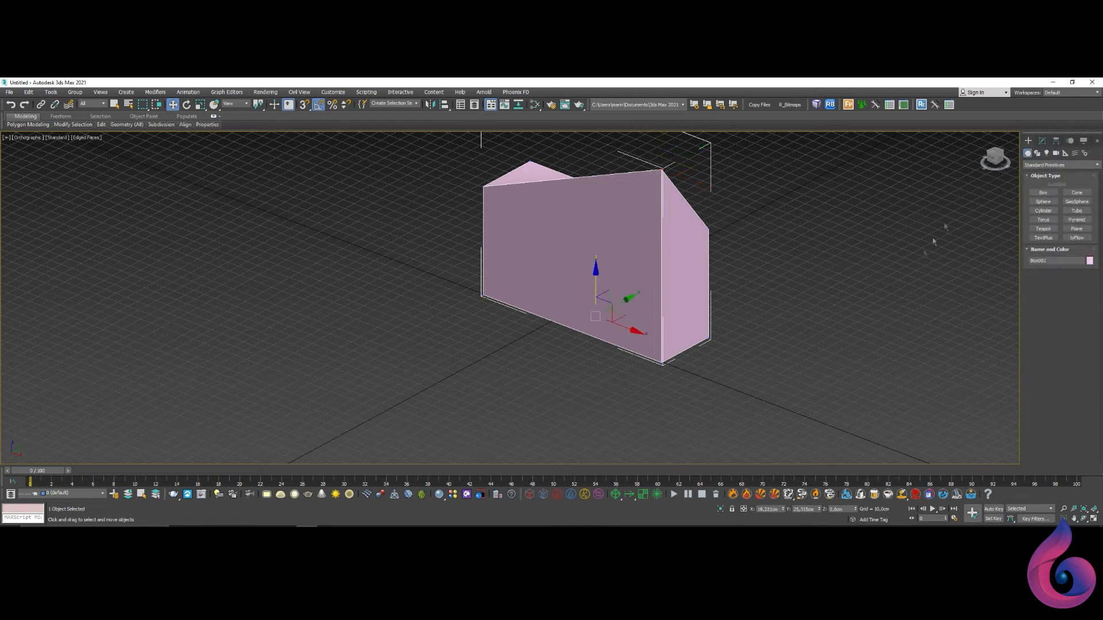
pyautogui.press('Delete')
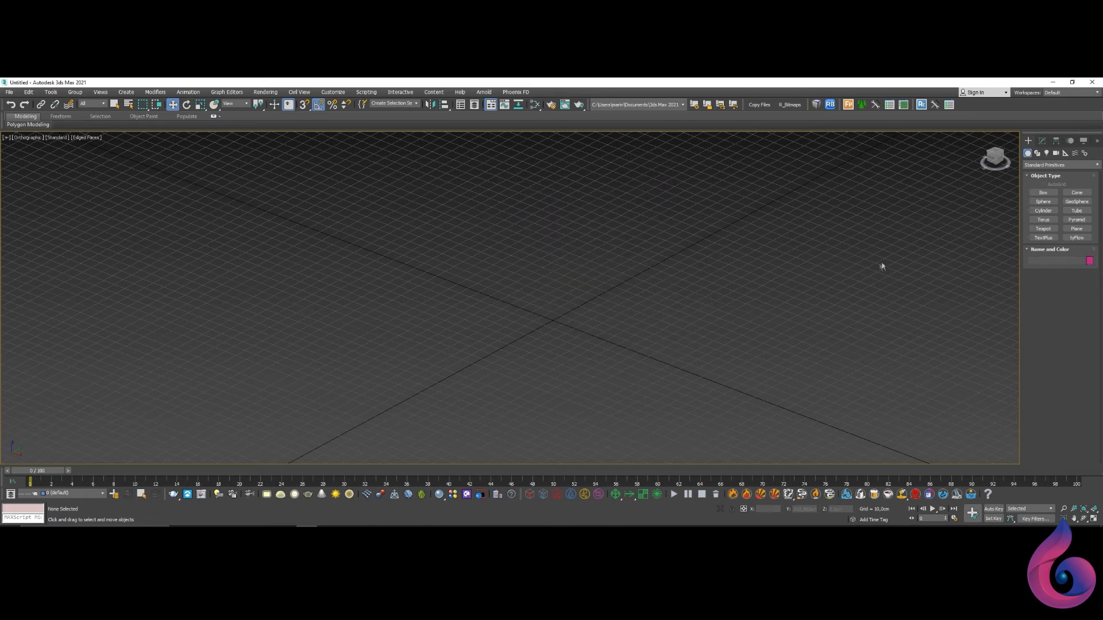
pyautogui.click(1043, 142)
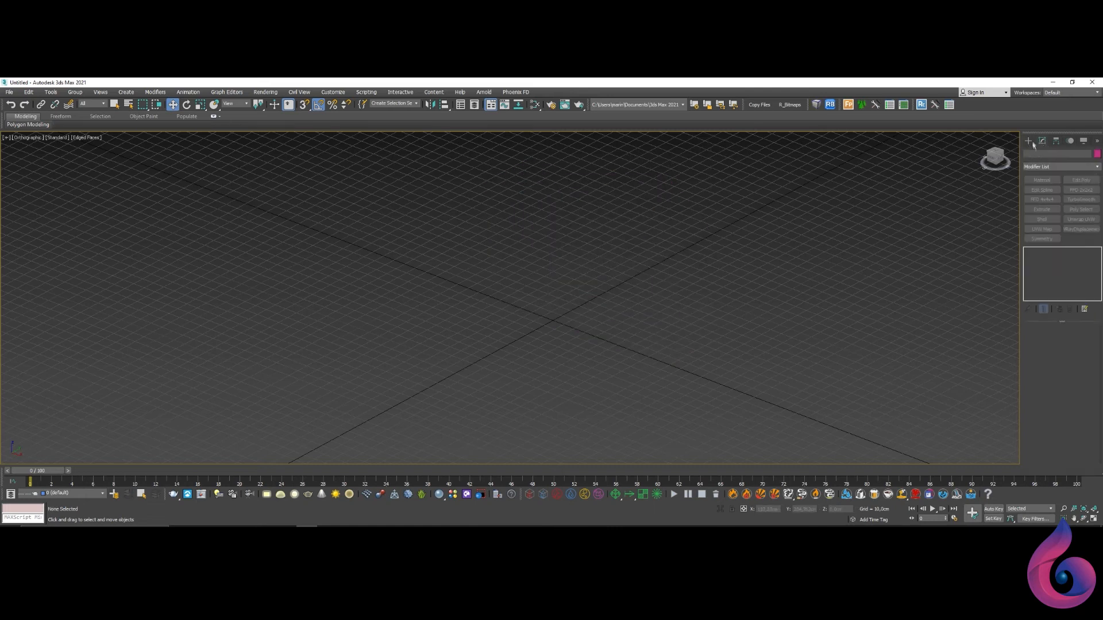
pyautogui.click(1029, 140)
pyautogui.click(1043, 202)
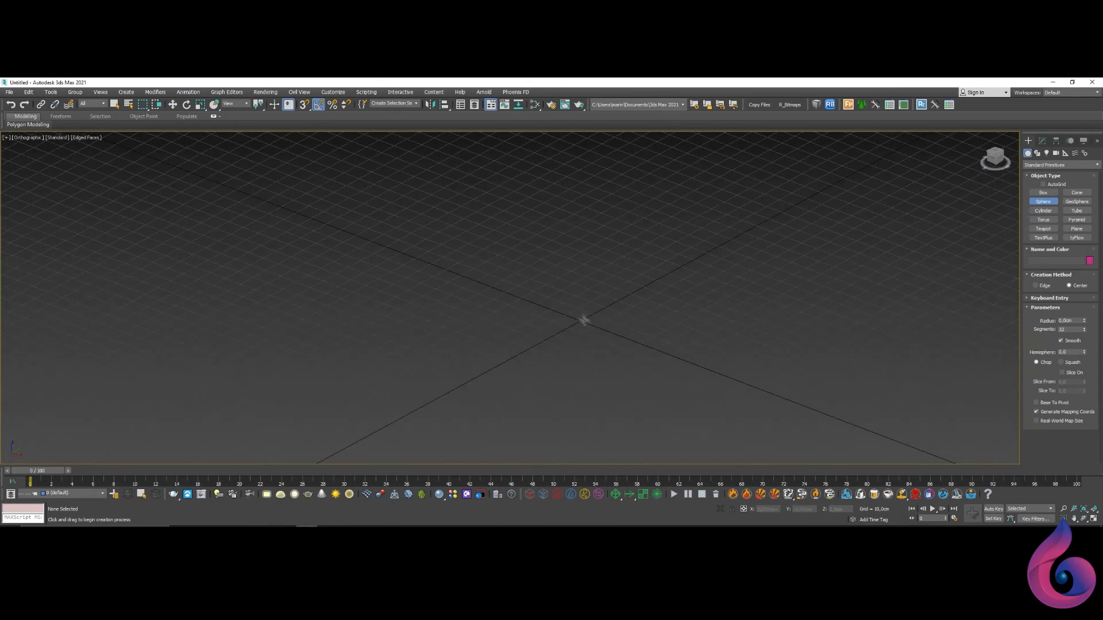
pyautogui.moveTo(584, 320); pyautogui.dragTo(672, 313)
pyautogui.press('w')
pyautogui.moveTo(582, 328); pyautogui.dragTo(614, 310, button='middle')
pyautogui.press('j')
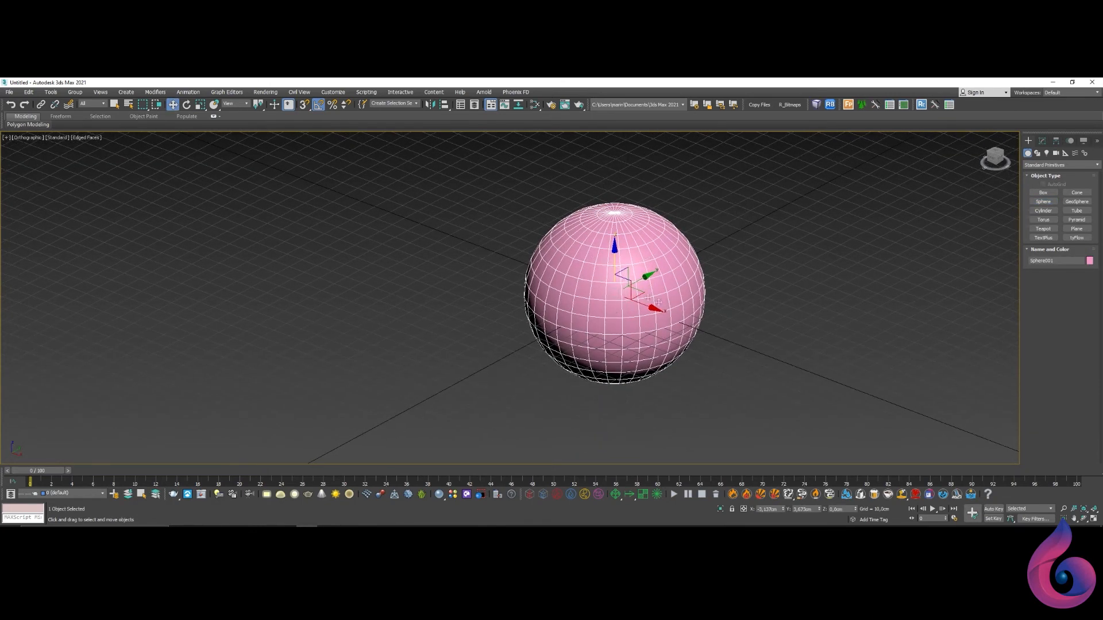
# Step: Convert the sphere to an Editable Poly
pyautogui.scroll(3, 613, 310)
pyautogui.rightClick(625, 299)
pyautogui.rightClick(636, 332)
pyautogui.moveTo(638, 423)
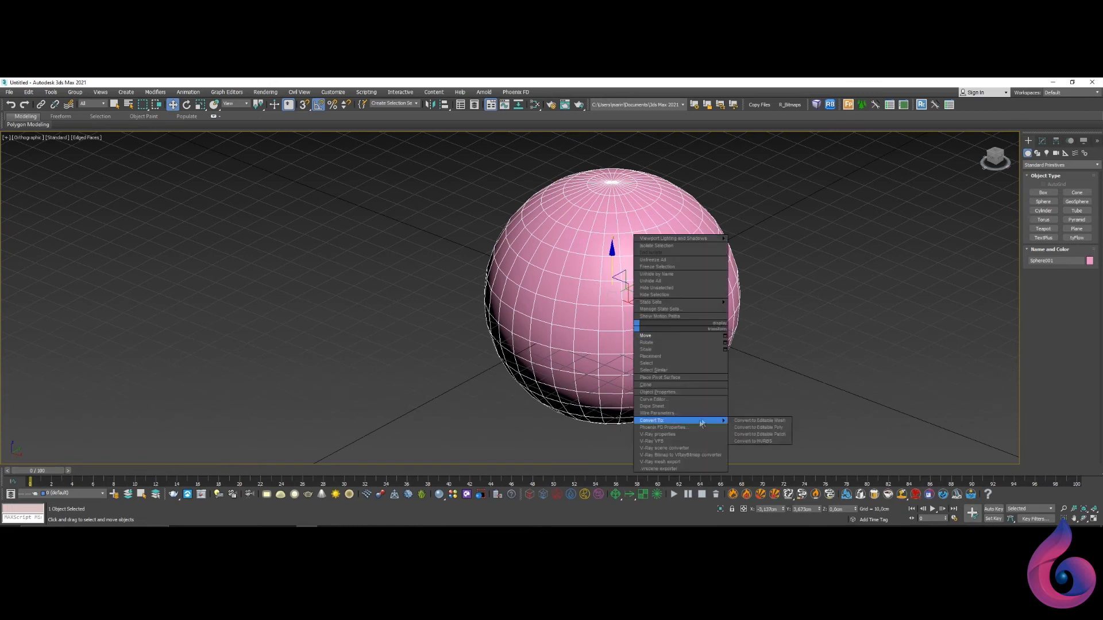
pyautogui.click(761, 429)
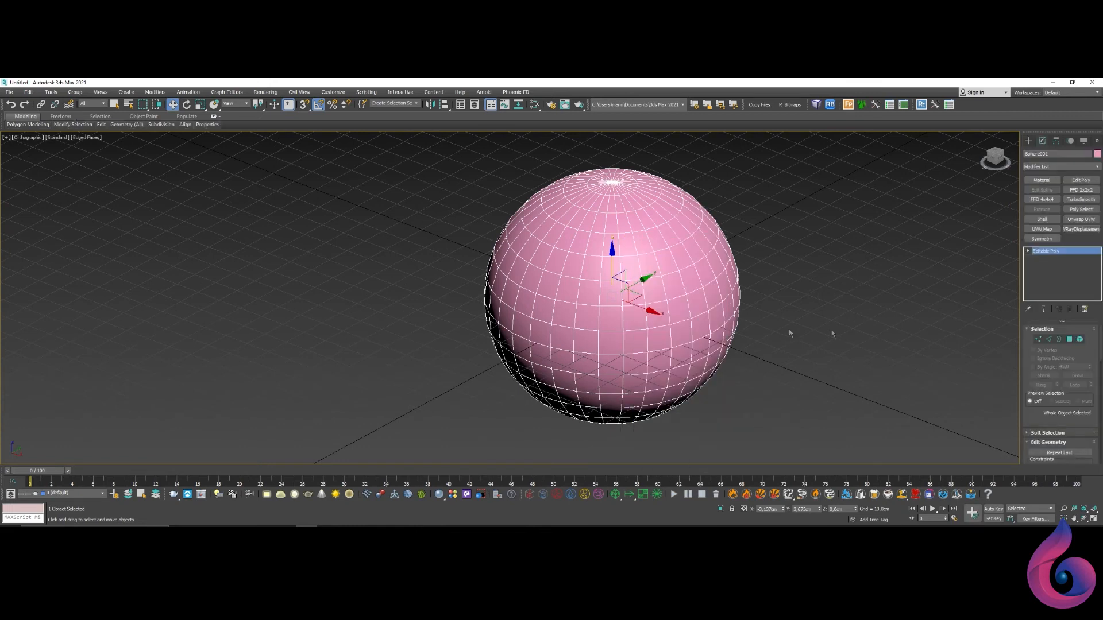
# Step: Apply a TurboSmooth modifier to the sphere with 2 iterations and inspect the denser mesh
pyautogui.click(1081, 199)
pyautogui.moveTo(689, 310); pyautogui.dragTo(691, 309, button='middle')
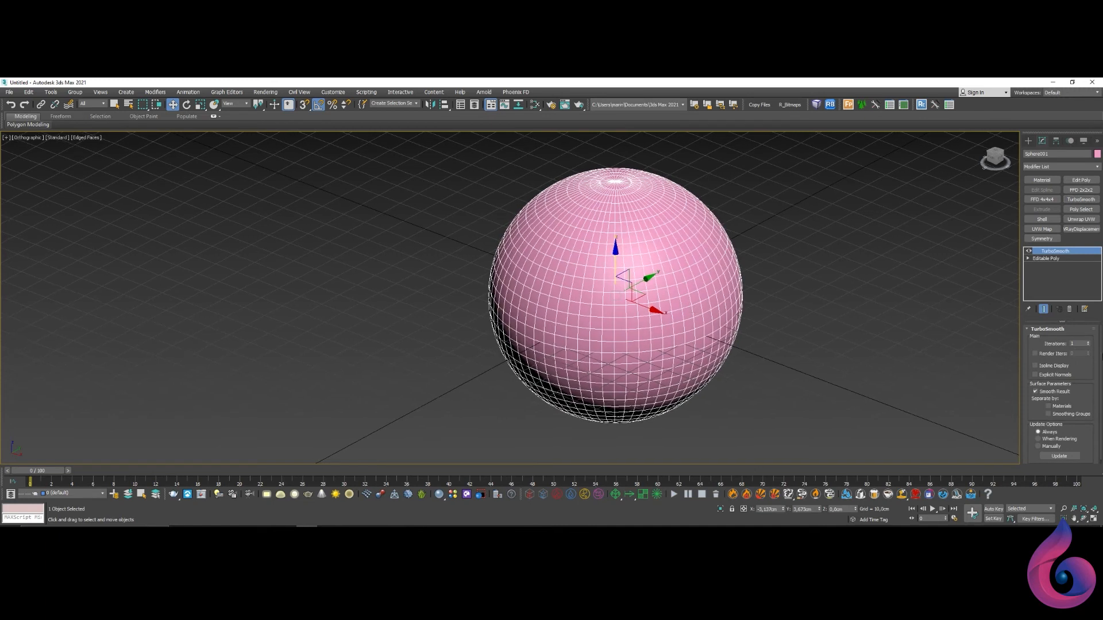
pyautogui.click(1088, 343)
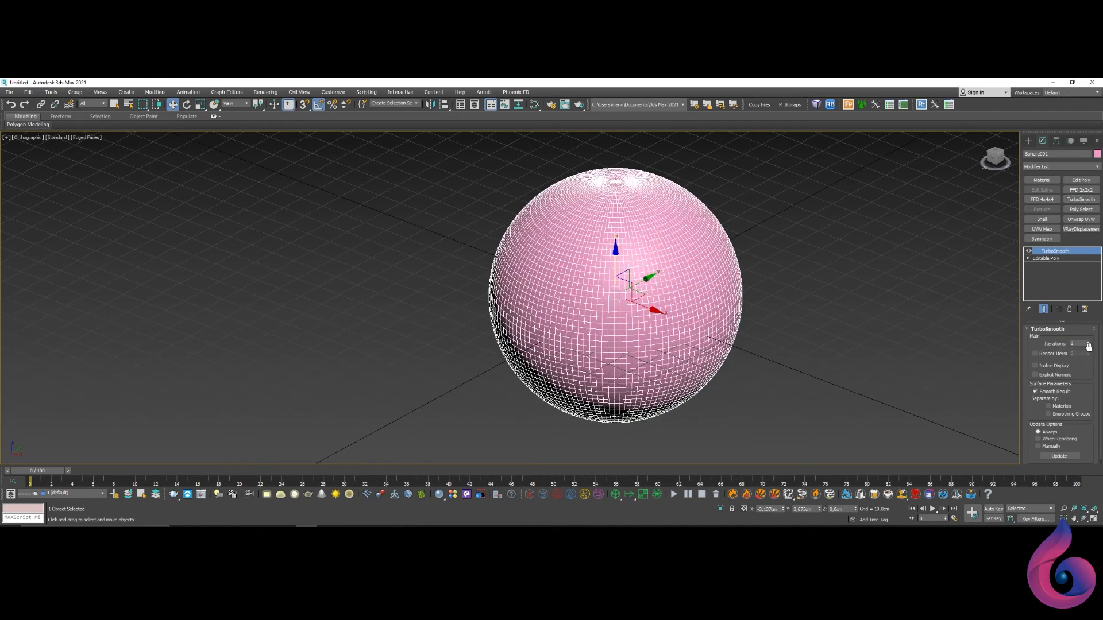
pyautogui.scroll(6, 680, 316)
pyautogui.scroll(-2, 660, 269)
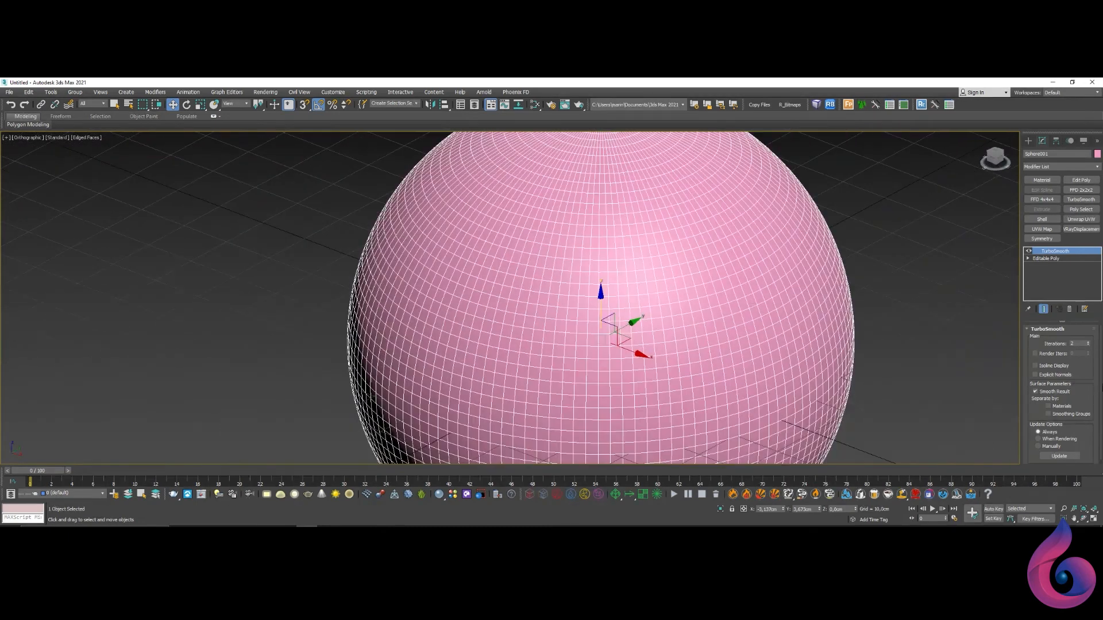
# Step: Raise the sphere's TurboSmooth iterations to 5 and inspect the mesh density
pyautogui.click(1088, 343)
pyautogui.click(1089, 343)
pyautogui.click(1088, 343)
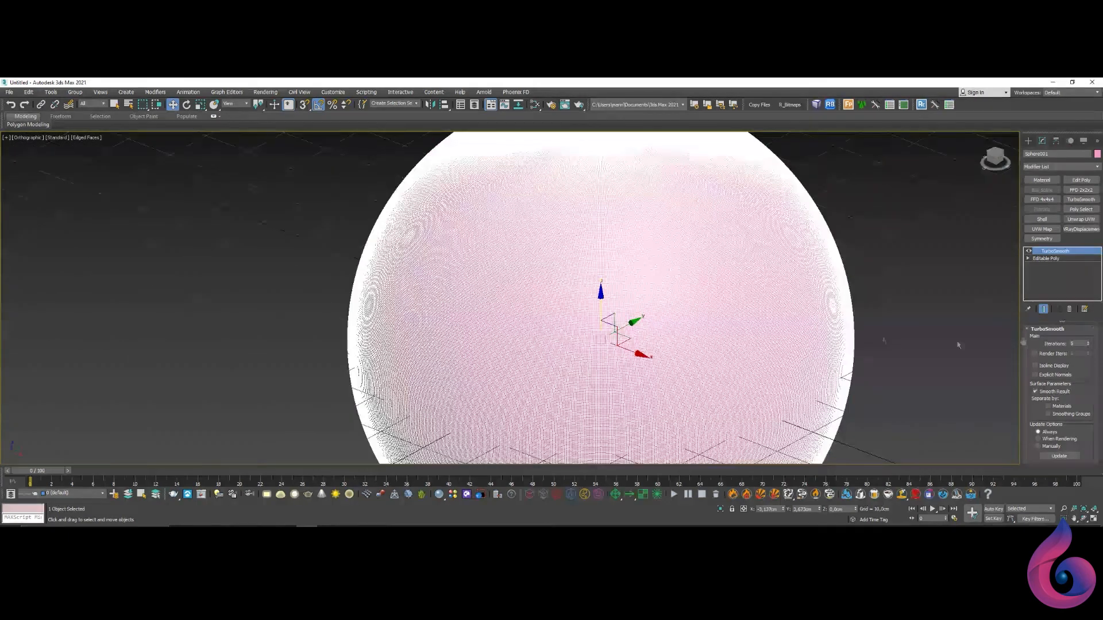
pyautogui.scroll(2, 655, 319)
pyautogui.scroll(-6, 655, 319)
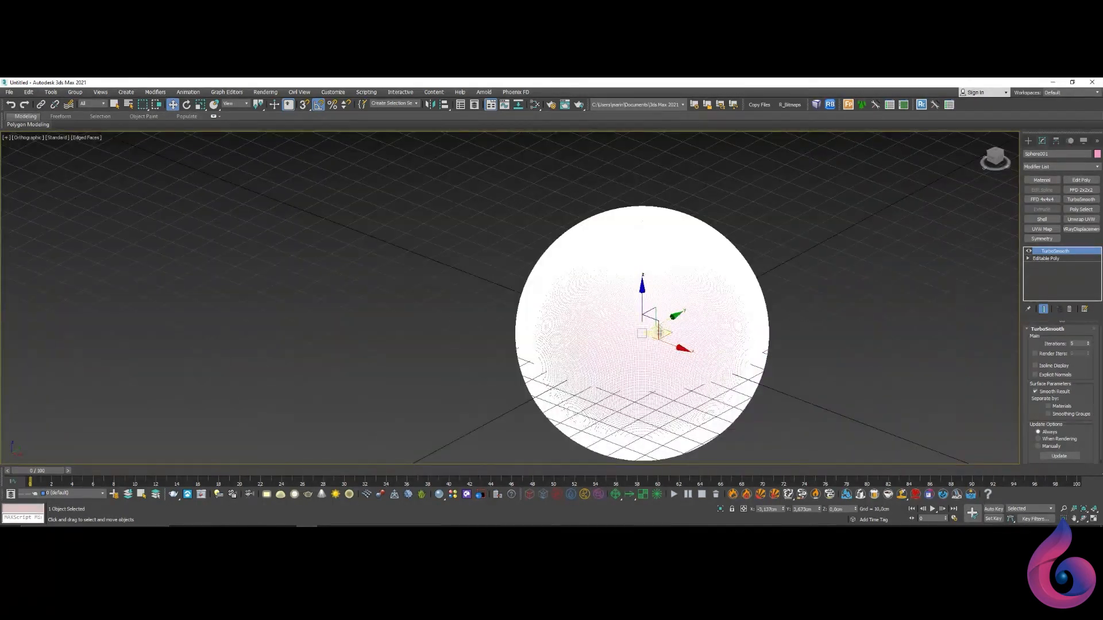
# Step: Reduce the sphere's TurboSmooth iterations to 3 and inspect the mesh up close
pyautogui.click(1089, 346)
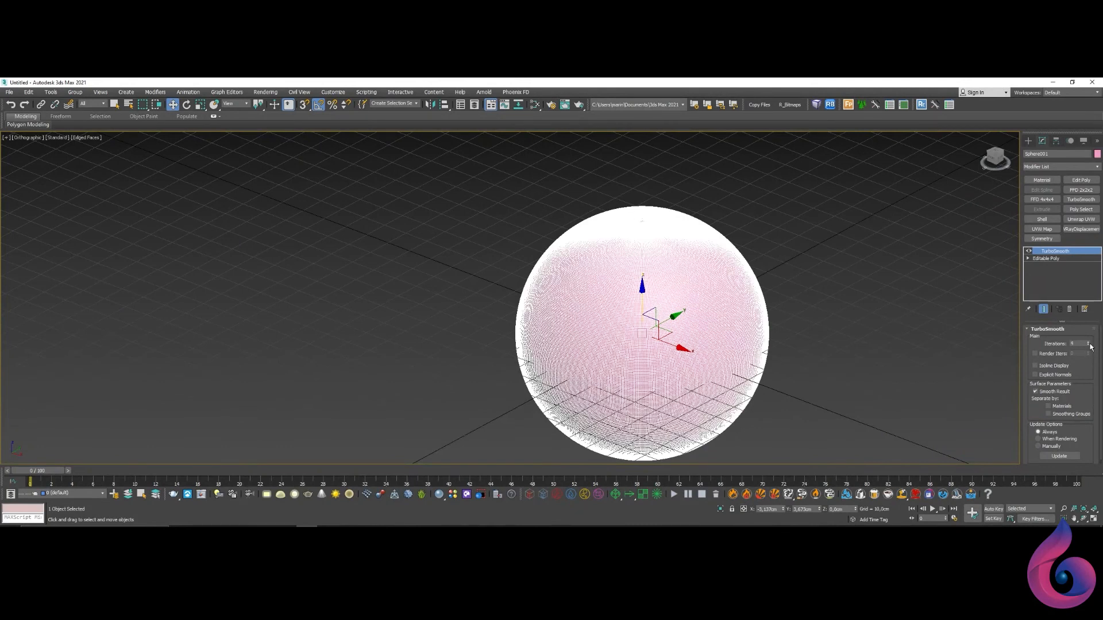
pyautogui.click(1088, 345)
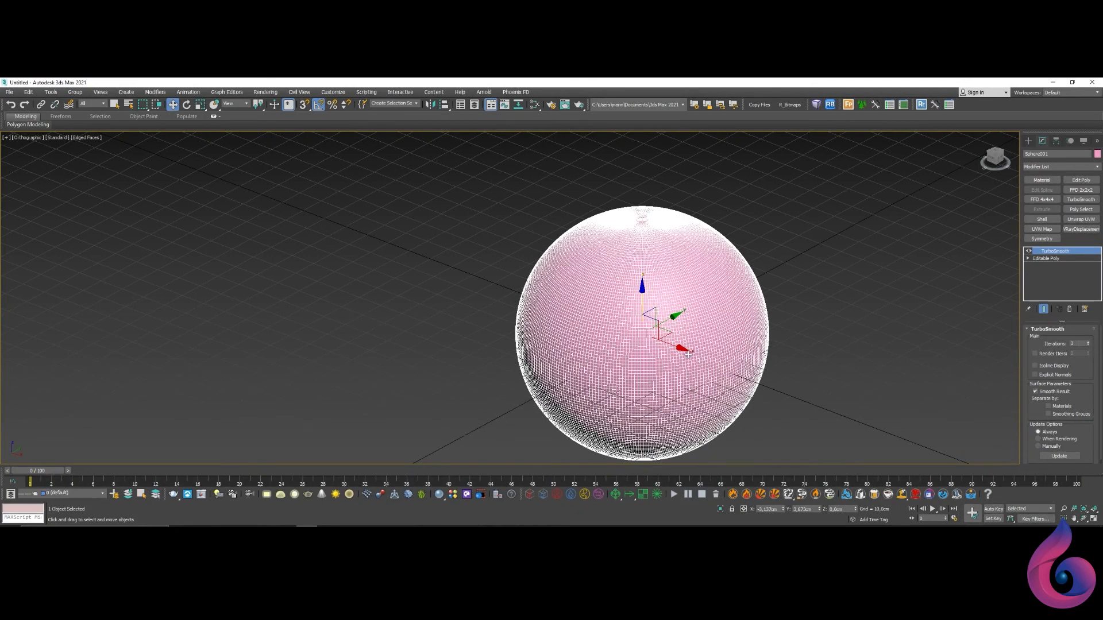
pyautogui.scroll(4, 625, 274)
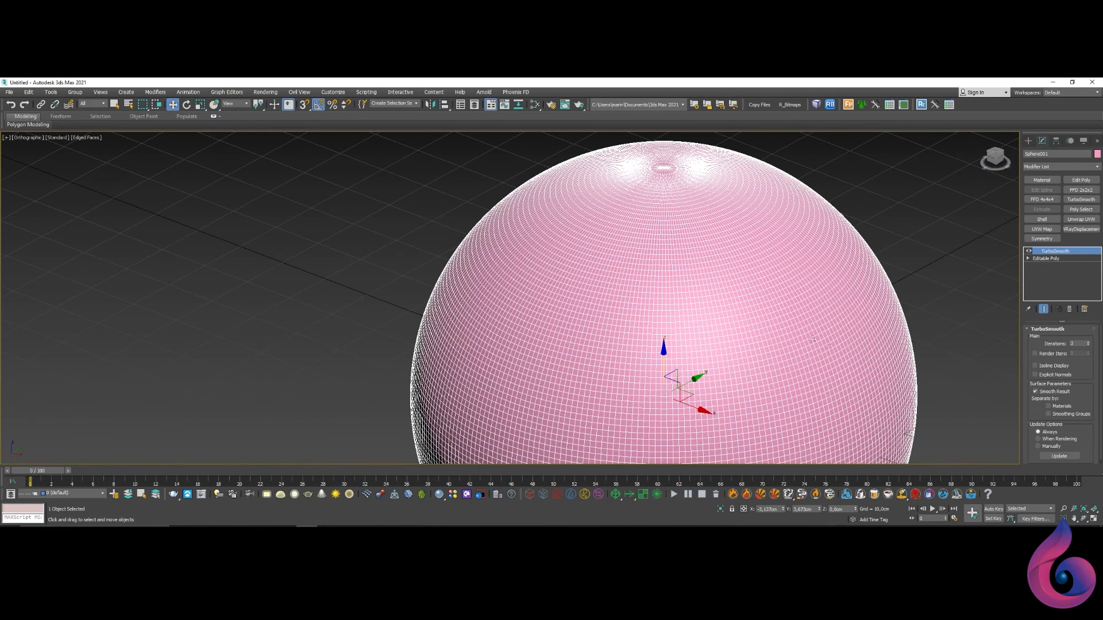
# Step: Delete the sphere, draw a flat box about 117 cm long and 145 cm wide, and open its parameters
pyautogui.press('Delete')
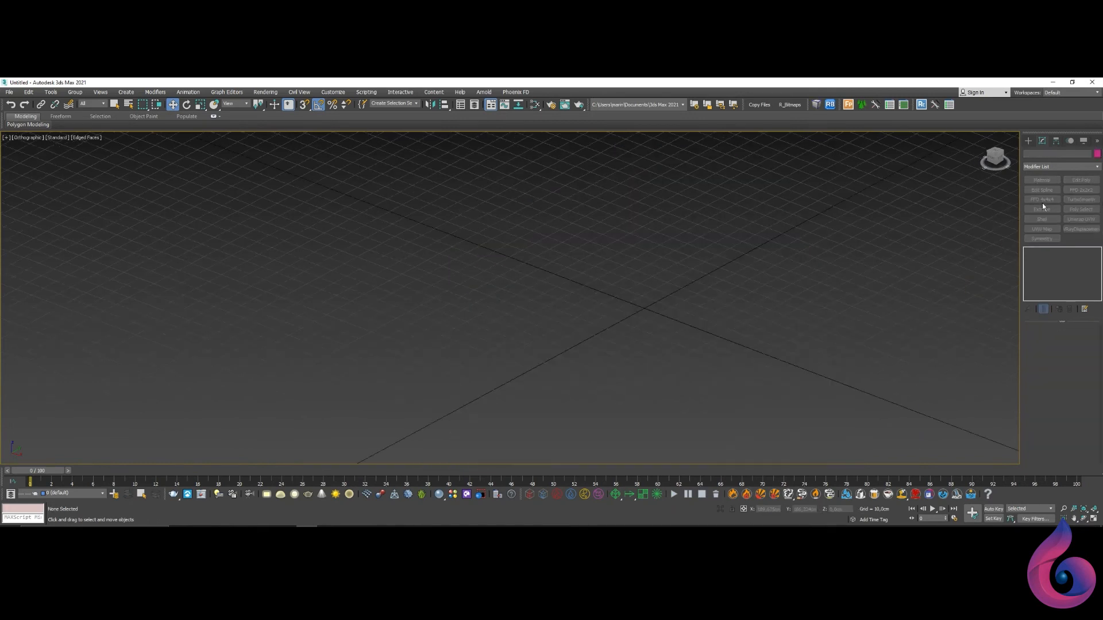
pyautogui.click(1029, 141)
pyautogui.click(1044, 193)
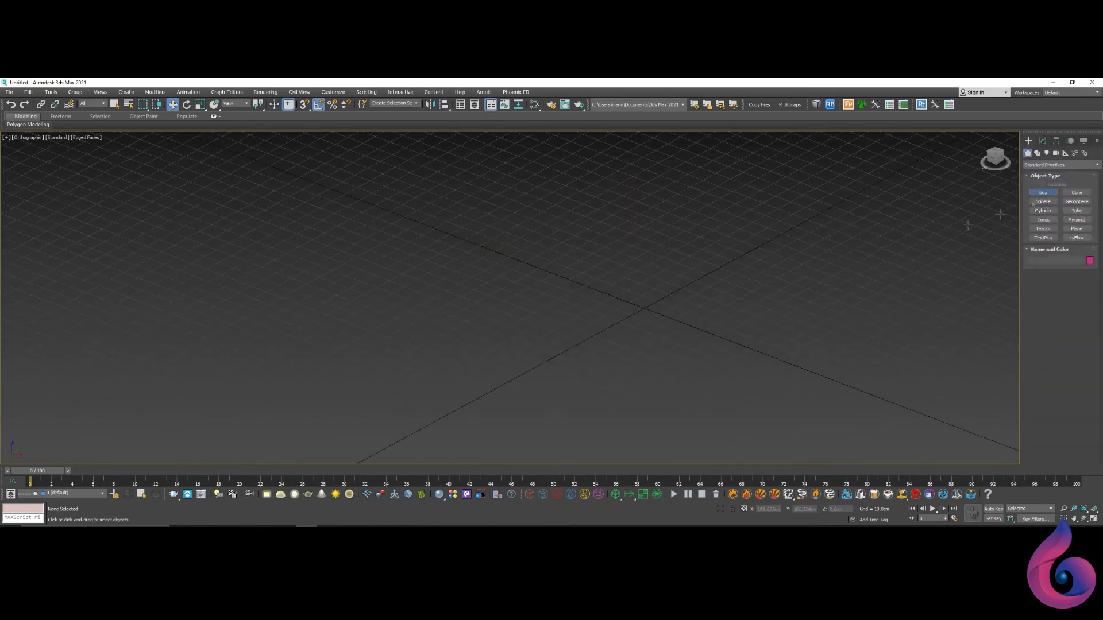
pyautogui.moveTo(489, 322)
pyautogui.mouseDown()
pyautogui.moveTo(795, 308)
pyautogui.moveTo(852, 326)
pyautogui.mouseUp()
pyautogui.click(849, 306)
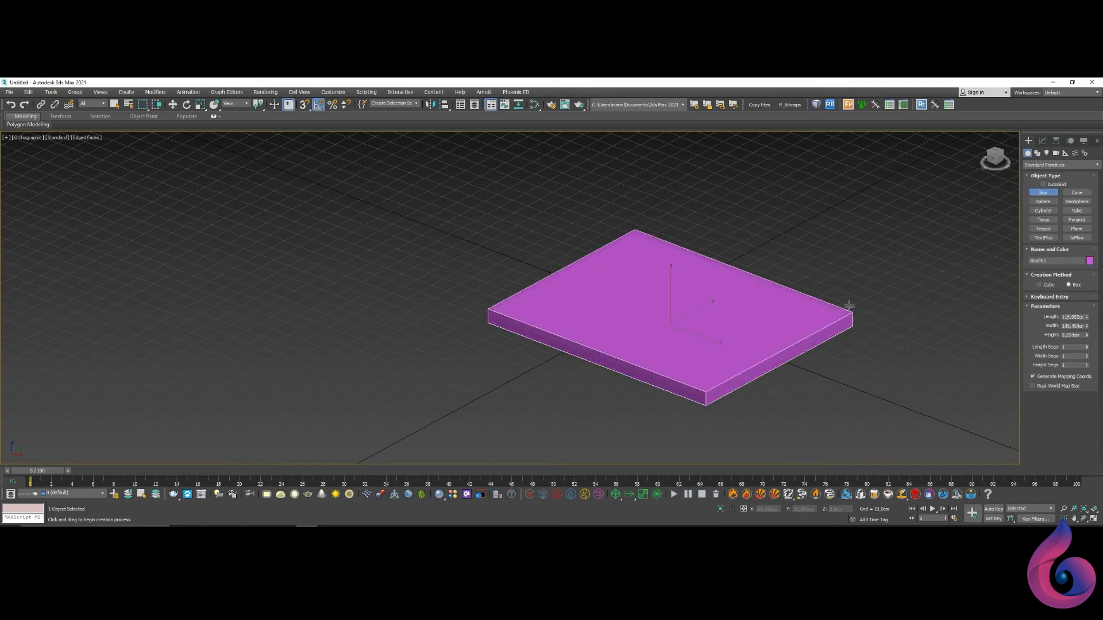
pyautogui.click(847, 297)
pyautogui.click(1042, 141)
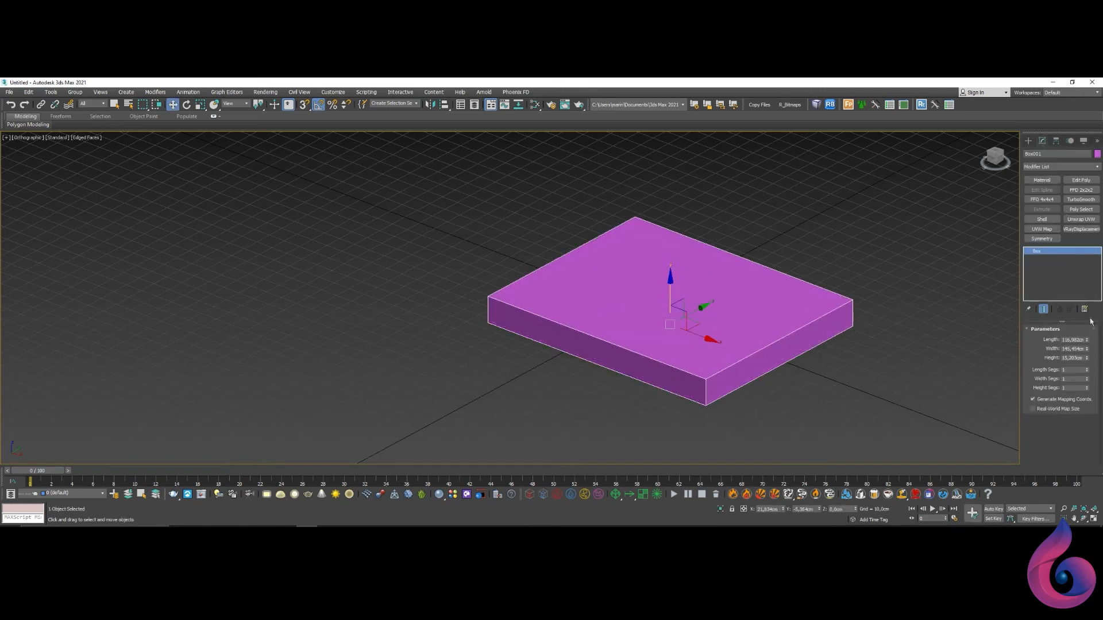
# Step: Subdivide the flat box with 32 length segments, 29 width segments and 29 height segments
pyautogui.moveTo(1086, 371)
pyautogui.mouseDown()
pyautogui.moveTo(1090, 360)
pyautogui.moveTo(1088, 378)
pyautogui.mouseUp()
pyautogui.scroll(-3, 610, 348)
pyautogui.scroll(3, 610, 348)
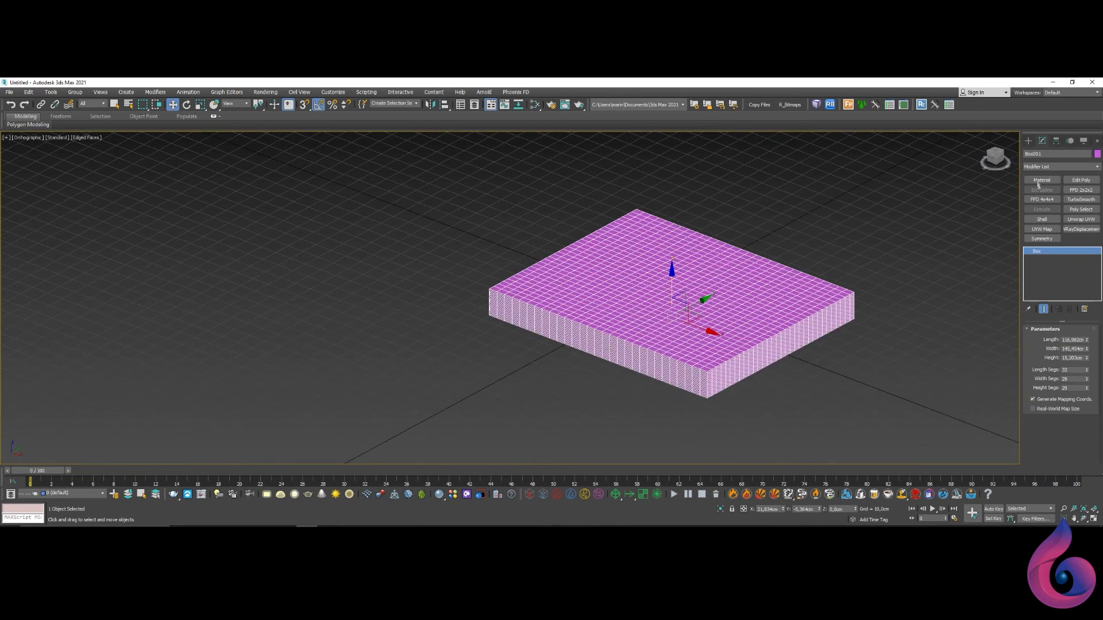
pyautogui.moveTo(687, 339); pyautogui.dragTo(652, 333, button='middle')
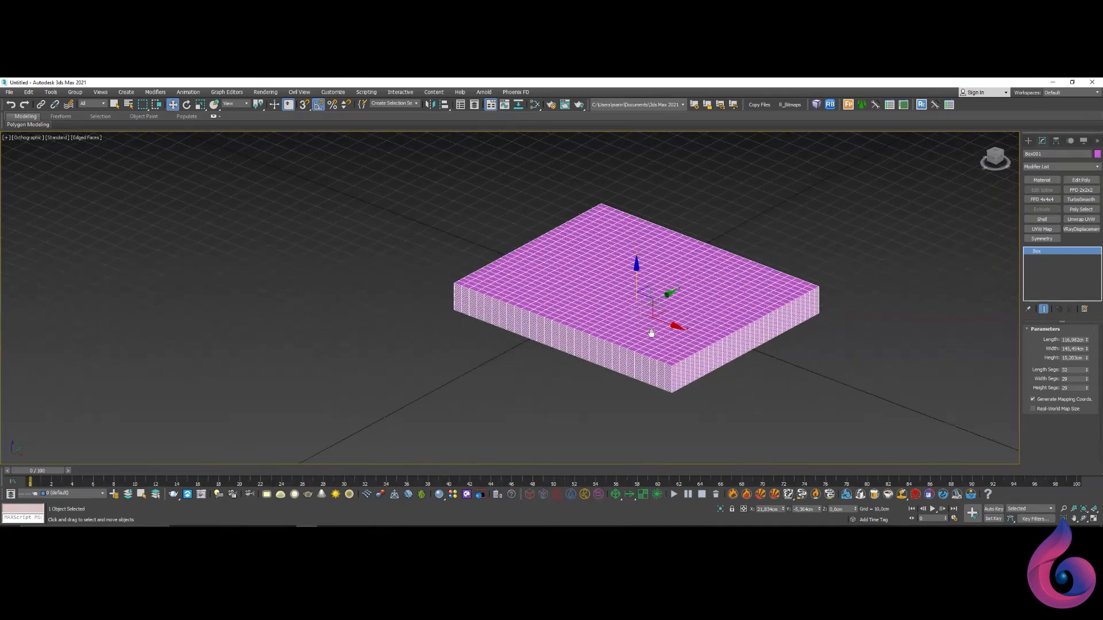
# Step: Show the segmented box in the top view and apply an FFD 4x4x4 modifier
pyautogui.press('t')
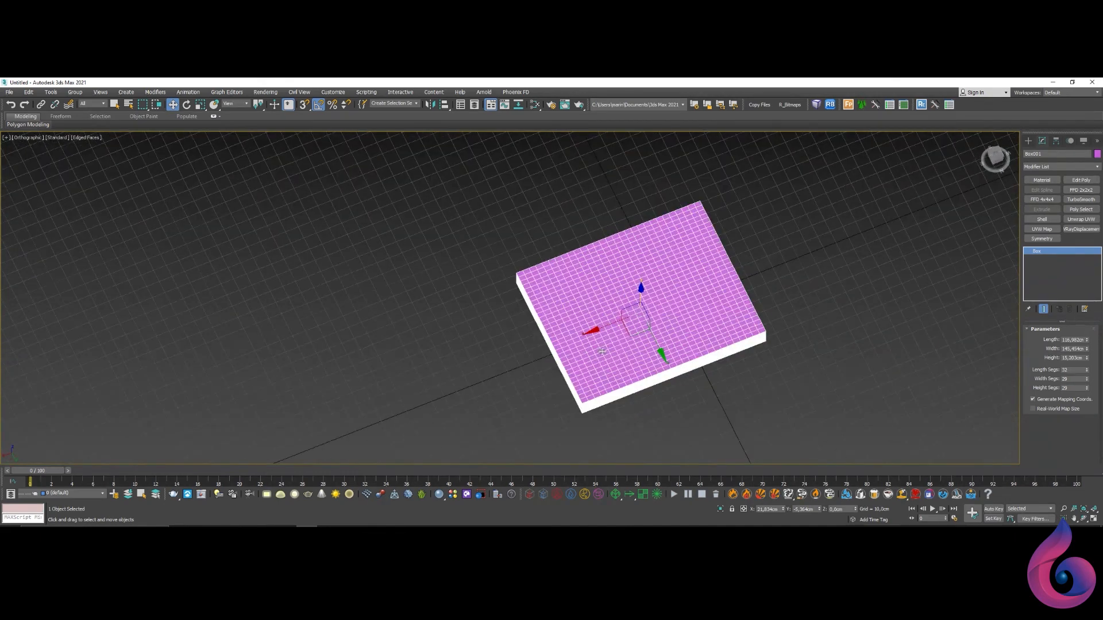
pyautogui.moveTo(629, 332); pyautogui.dragTo(667, 364, button='middle')
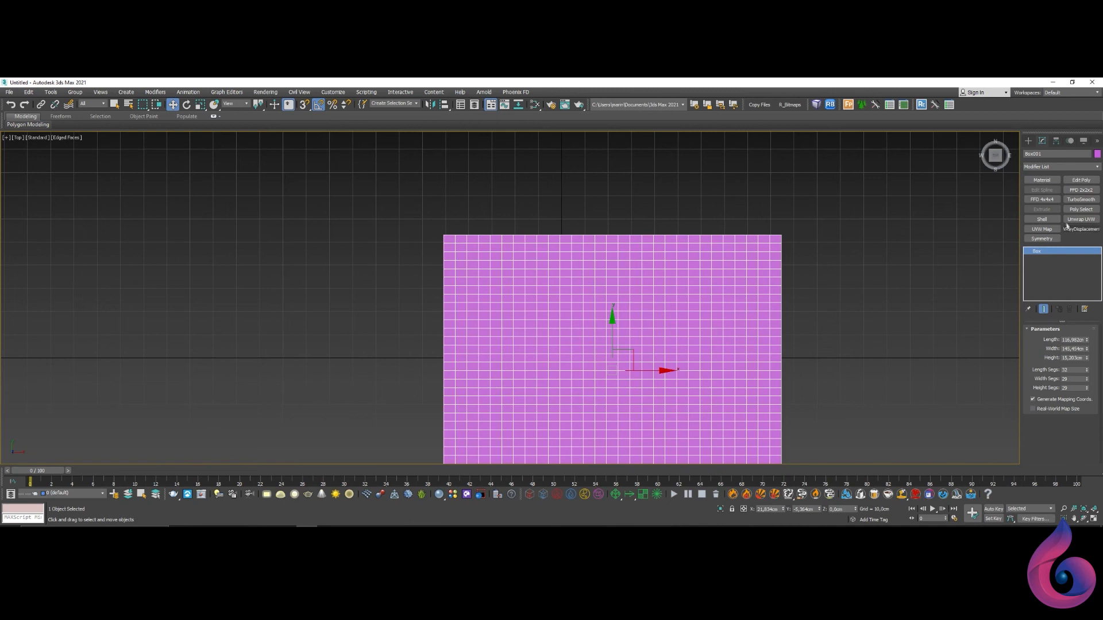
pyautogui.click(1036, 200)
pyautogui.scroll(-3, 681, 262)
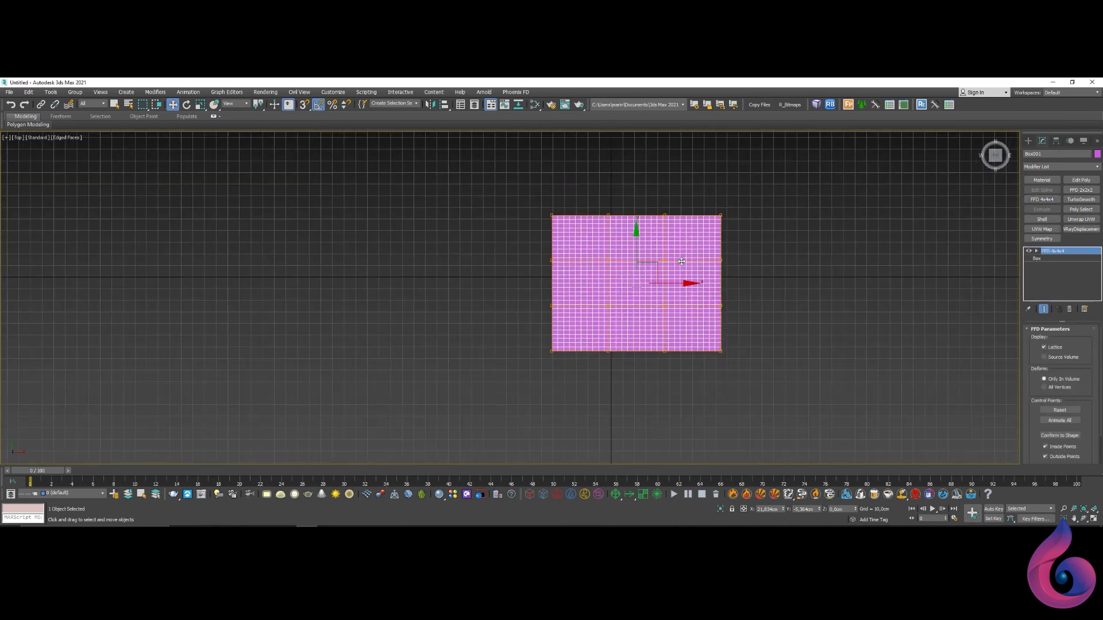
pyautogui.moveTo(723, 301); pyautogui.dragTo(710, 297, button='middle')
# Step: Activate the FFD control points, undo the stray edit and shift points on the box's positive-X side outward along X
pyautogui.click(1036, 251)
pyautogui.click(1071, 258)
pyautogui.click(708, 303)
pyautogui.moveTo(743, 302); pyautogui.dragTo(702, 241)
pyautogui.hotkey('ctrl', 'z')
pyautogui.moveTo(742, 279); pyautogui.dragTo(771, 277)
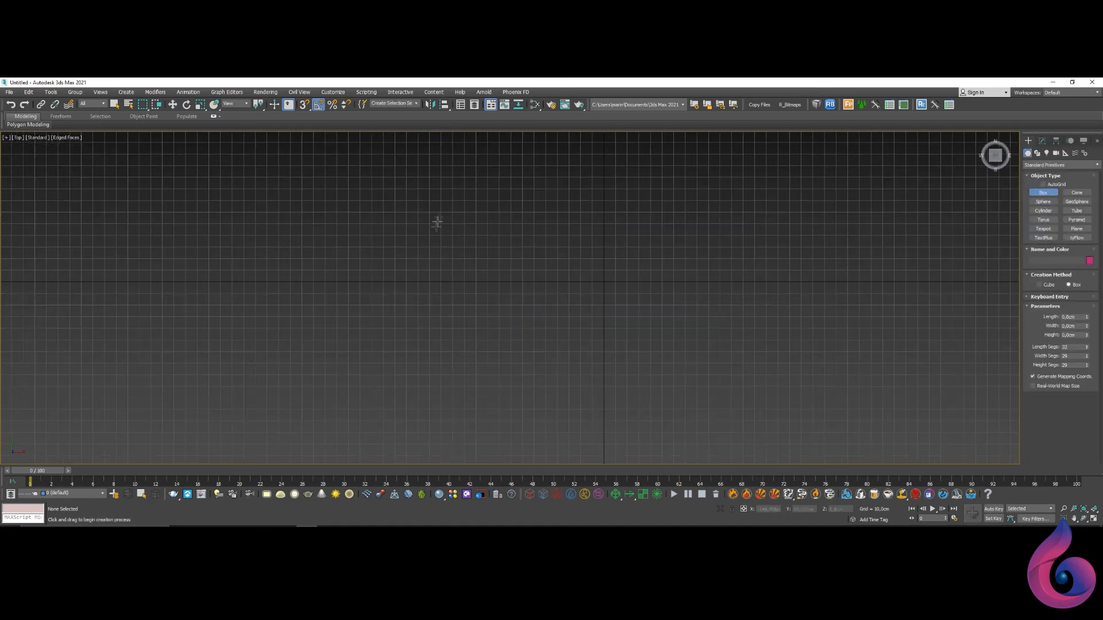
# Step: Draw a new segmented flat box about 188 cm long and 237 cm wide, then inspect it at an angle with its parameters open
pyautogui.moveTo(479, 202); pyautogui.dragTo(755, 422)
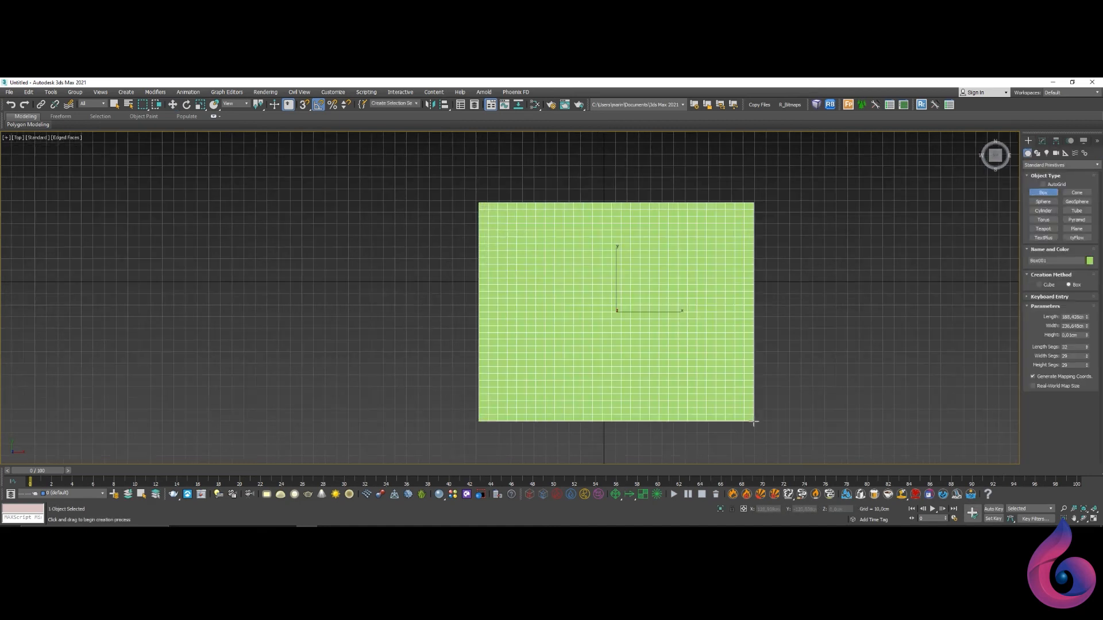
pyautogui.click(1056, 141)
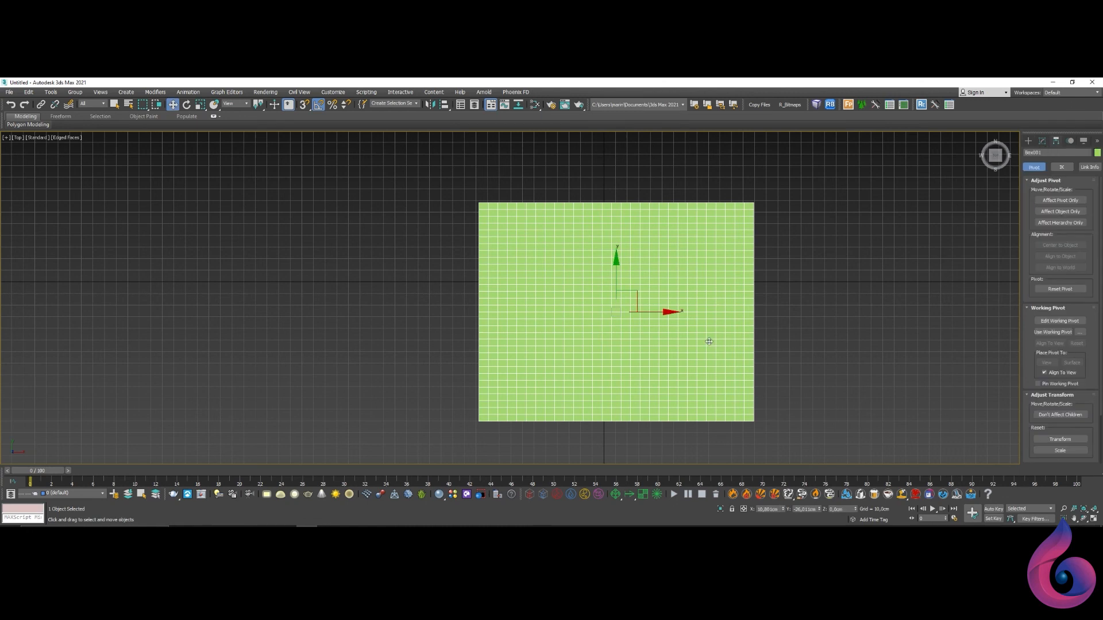
pyautogui.keyDown('alt'); pyautogui.moveTo(709, 341); pyautogui.dragTo(858, 263, button='middle'); pyautogui.keyUp('alt')
pyautogui.click(1043, 141)
pyautogui.keyDown('alt'); pyautogui.moveTo(697, 345); pyautogui.dragTo(679, 277, button='middle'); pyautogui.keyUp('alt')
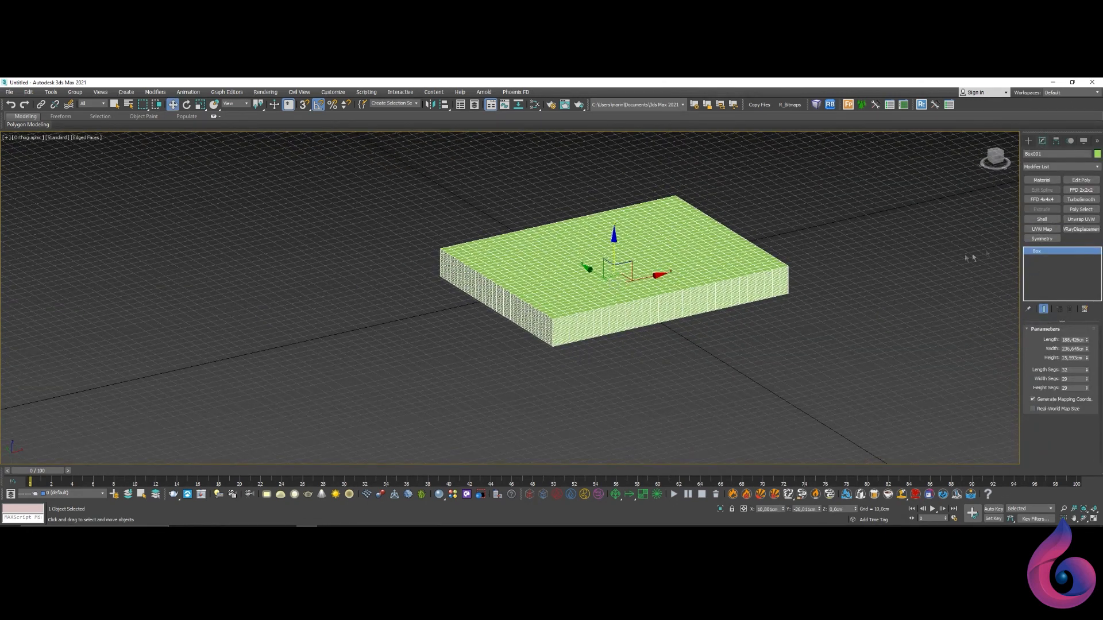
pyautogui.scroll(5, 581, 332)
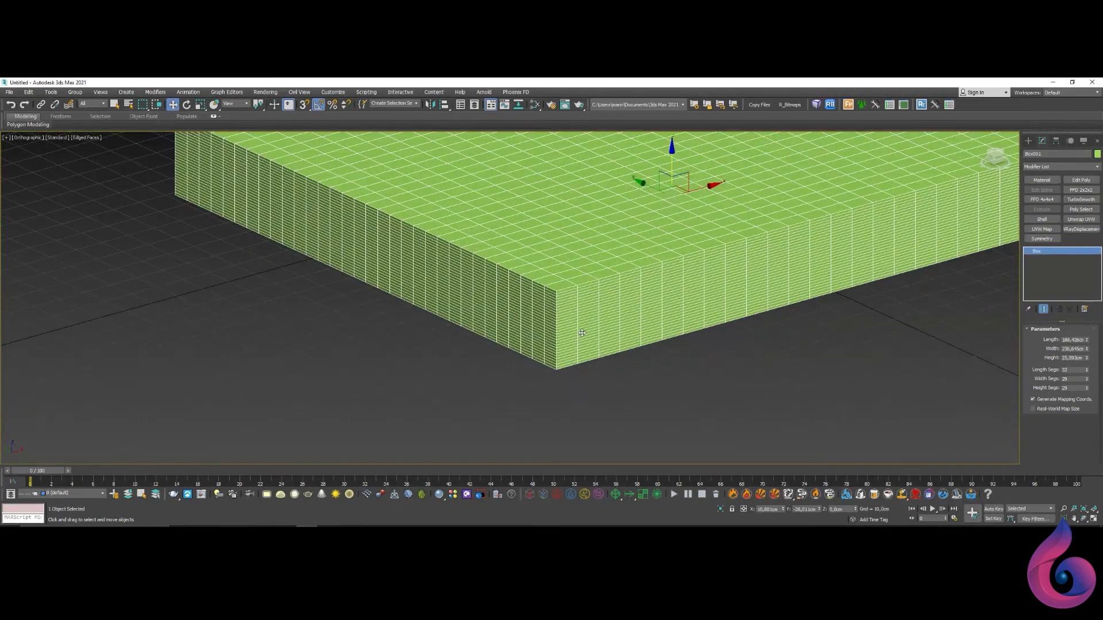
pyautogui.scroll(-5, 575, 298)
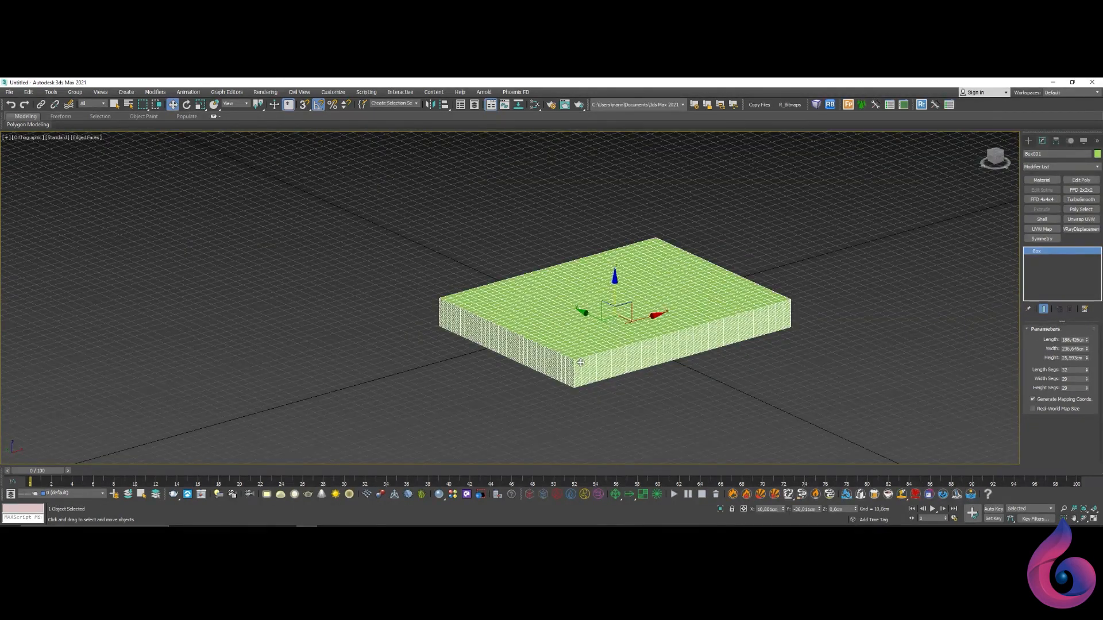